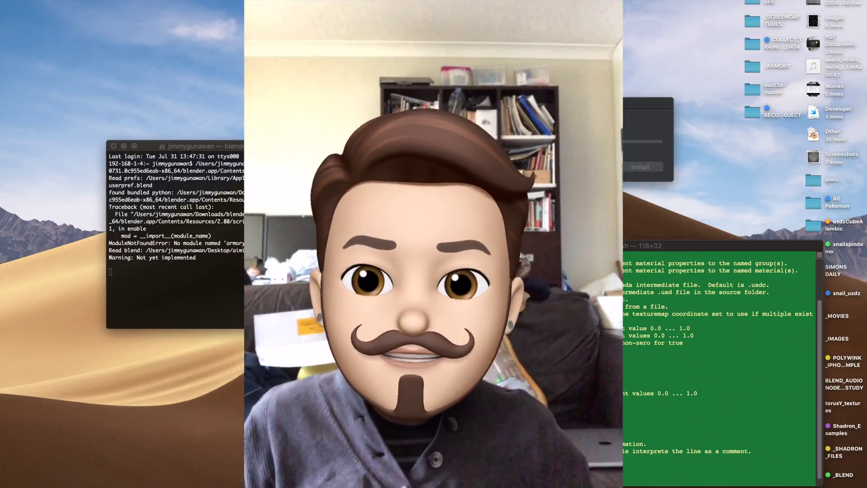
Switch from the desktop to Blender, view the version splash screen and dismiss it
{"action": "left_click_drag", "start_coordinate": [473, 104], "coordinate": [143, 27]}
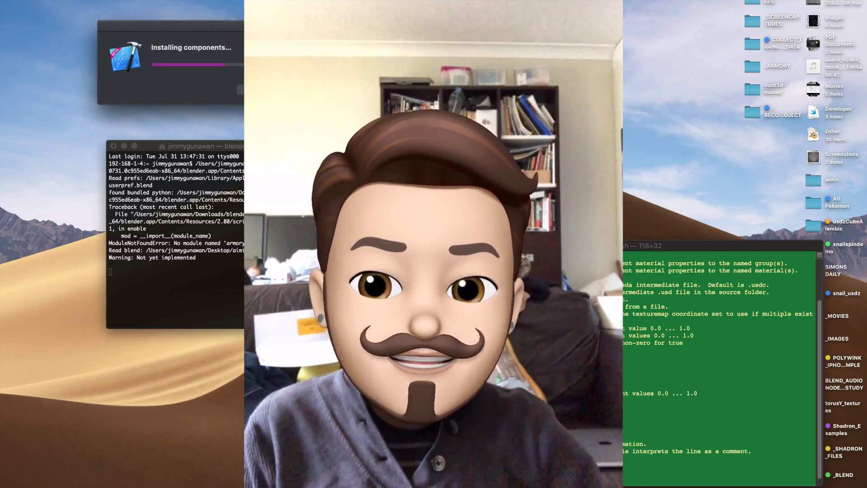
{"action": "key", "text": "ctrl+Right"}
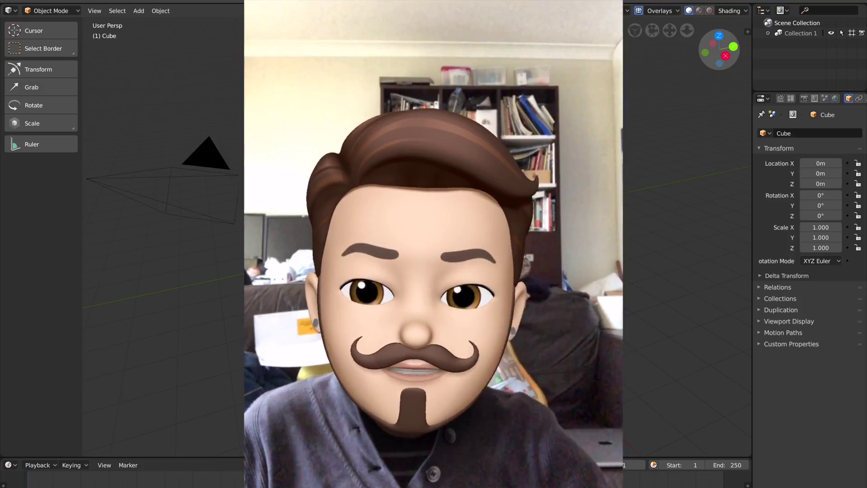
{"action": "middle_click_drag", "start_coordinate": [587, 190], "coordinate": [576, 190]}
{"action": "scroll", "coordinate": [571, 189], "scroll_direction": "down", "scroll_amount": 2}
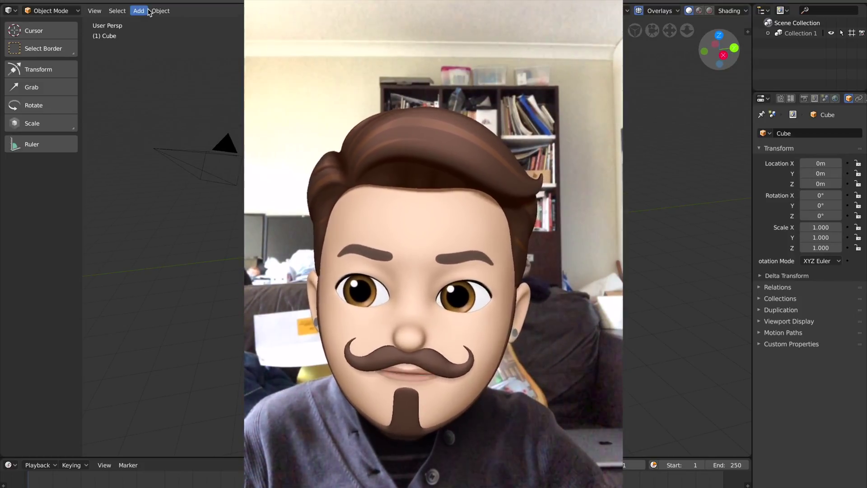
{"action": "left_click", "coordinate": [118, 1]}
{"action": "left_click", "coordinate": [153, 95]}
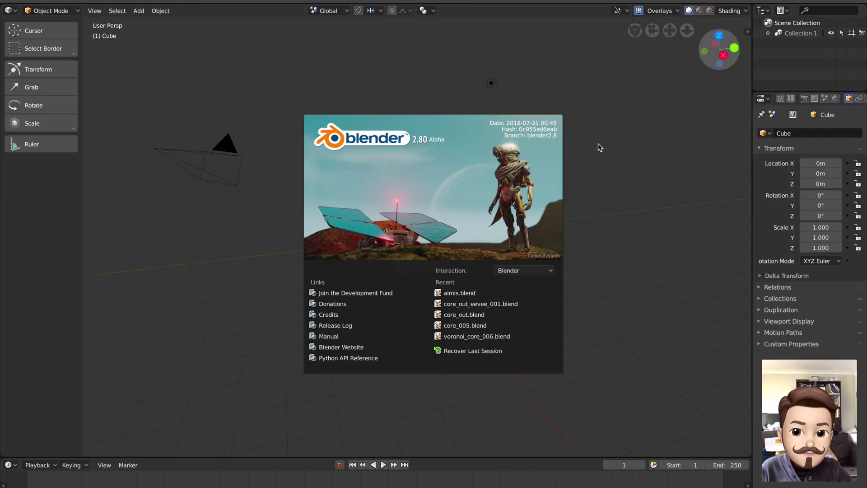
{"action": "left_click", "coordinate": [583, 163]}
{"action": "middle_click_drag", "start_coordinate": [569, 166], "coordinate": [576, 168]}
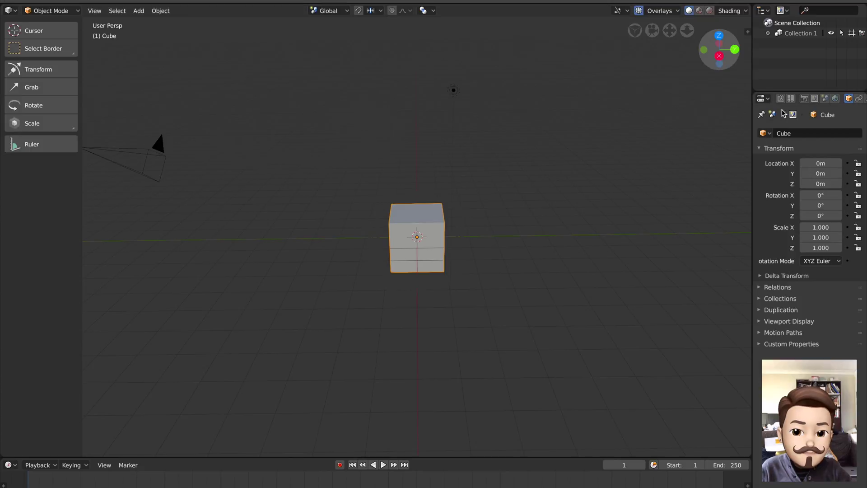
Widen the properties editor and choose Eevee as the render engine
{"action": "left_click_drag", "start_coordinate": [753, 85], "coordinate": [700, 86]}
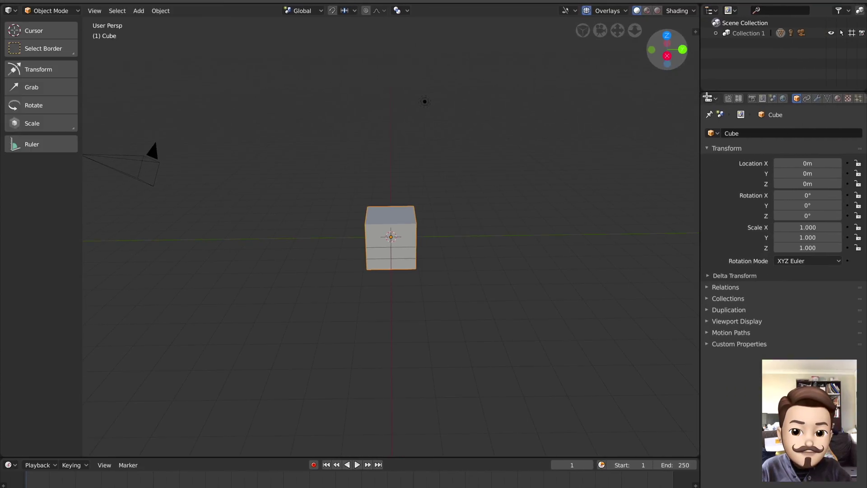
{"action": "left_click", "coordinate": [752, 99]}
{"action": "left_click", "coordinate": [798, 135]}
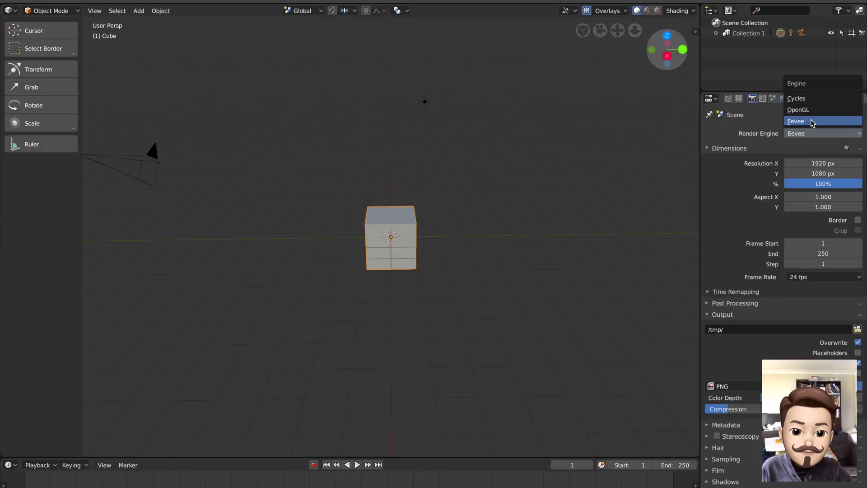
{"action": "left_click", "coordinate": [807, 120]}
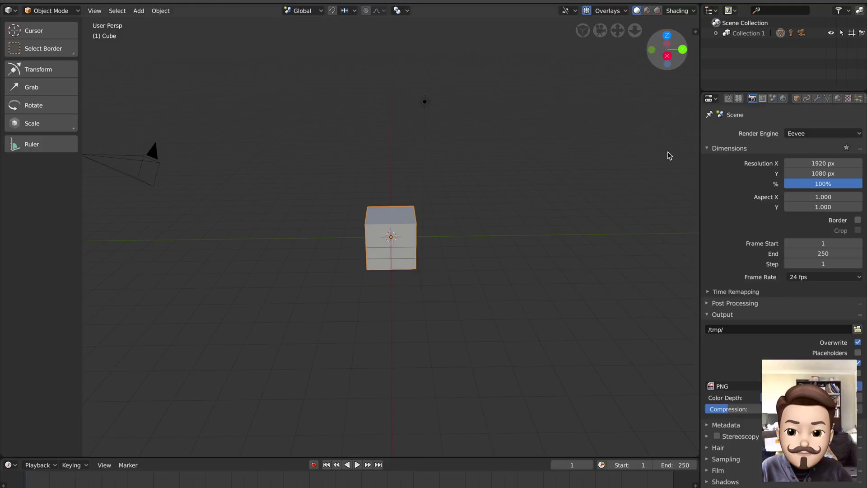
Delete all the default objects from the scene
{"action": "middle_click_drag", "start_coordinate": [472, 178], "coordinate": [468, 188]}
{"action": "key", "text": "x"}
{"action": "left_click", "coordinate": [469, 186]}
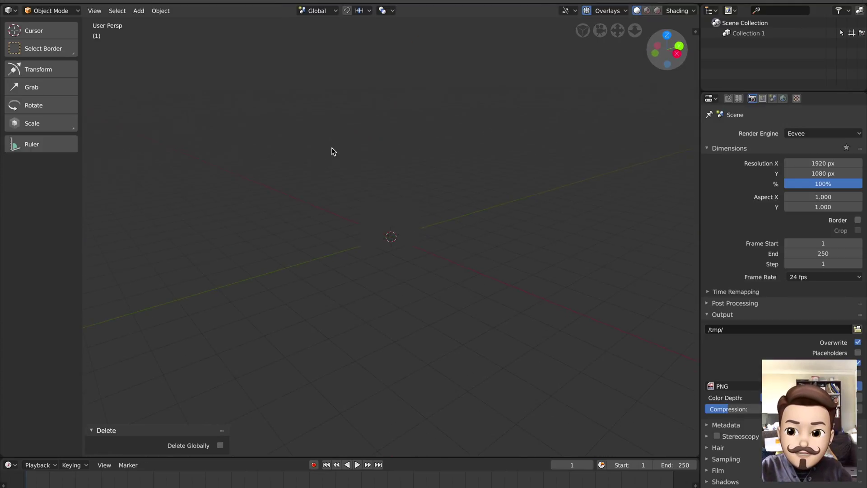
Open the recent file aimis.blend containing the scanned human figure
{"action": "key", "text": "F4"}
{"action": "mouse_move", "coordinate": [44, 15]}
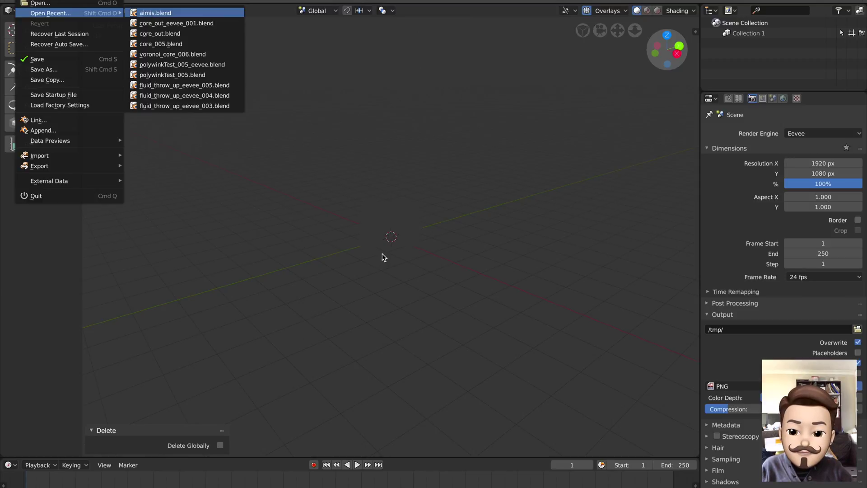
{"action": "key", "text": "Return"}
{"action": "mouse_move", "coordinate": [384, 258]}
{"action": "middle_mouse_down"}
{"action": "mouse_move", "coordinate": [415, 254]}
{"action": "mouse_move", "coordinate": [388, 261]}
{"action": "middle_mouse_up"}
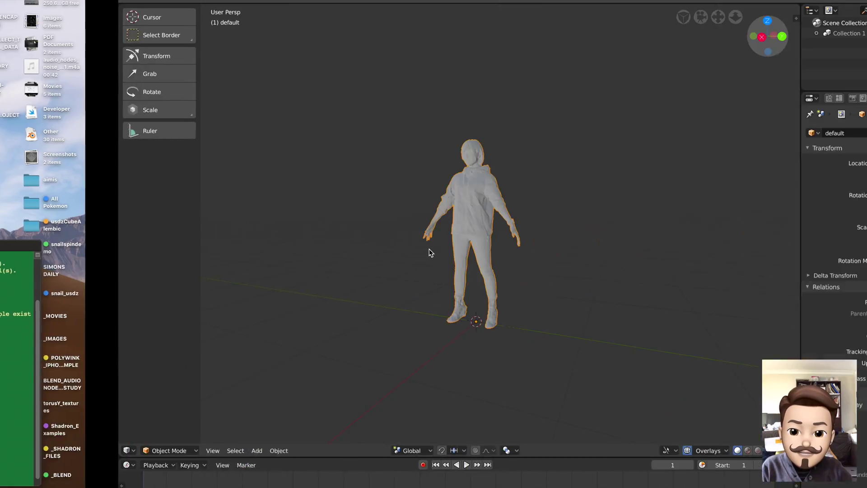
{"action": "scroll", "coordinate": [425, 253], "scroll_direction": "up", "scroll_amount": 2}
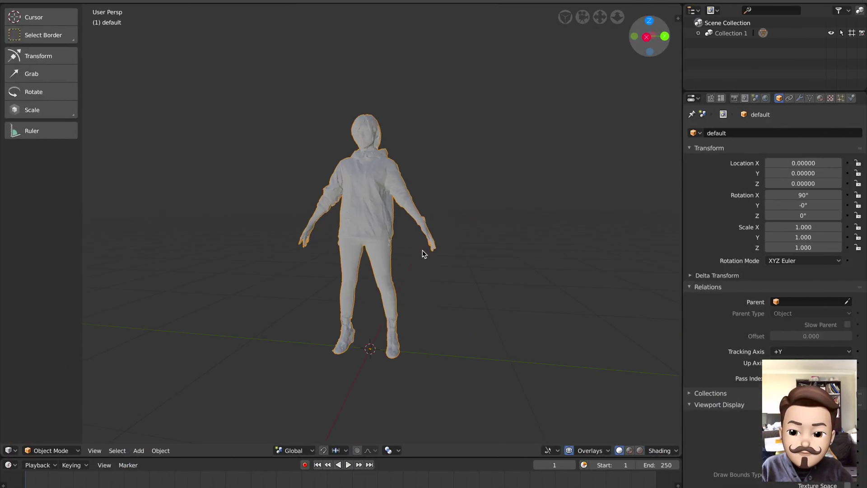
{"action": "middle_click_drag", "start_coordinate": [424, 253], "coordinate": [458, 240]}
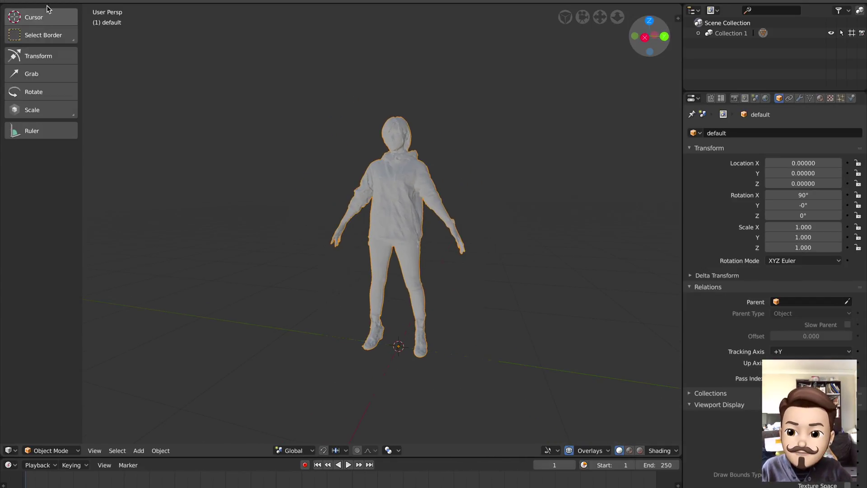
Save the file under the incremented name aimis1.blend
{"action": "left_click", "coordinate": [23, 2]}
{"action": "left_click", "coordinate": [64, 70]}
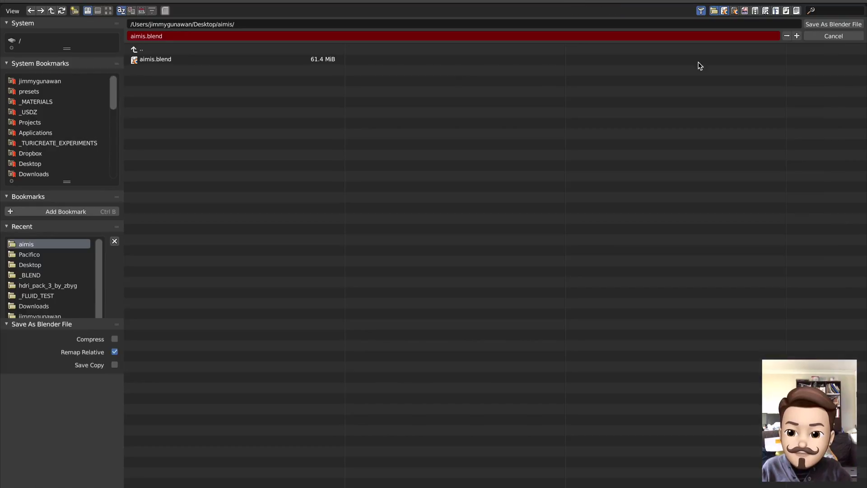
{"action": "left_click", "coordinate": [797, 36]}
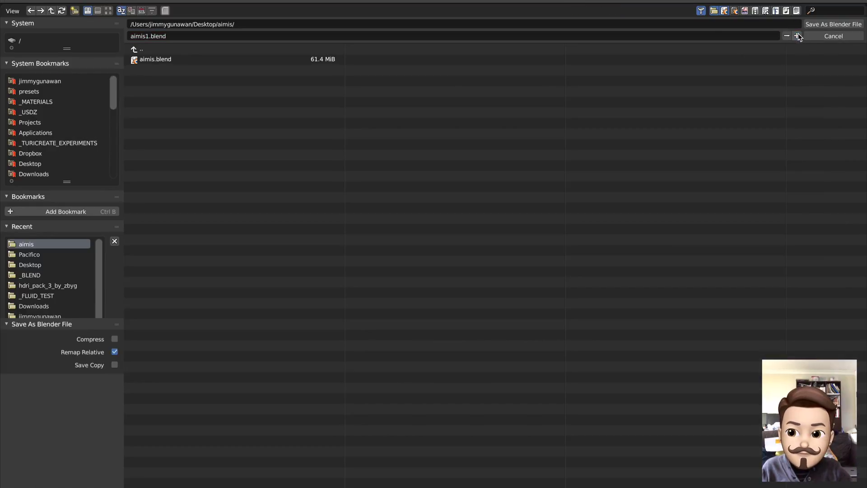
{"action": "left_click", "coordinate": [821, 23]}
Examine the figure's mesh data and material slots, and expand Collection 1 to see its contents
{"action": "middle_click_drag", "start_coordinate": [412, 308], "coordinate": [389, 256]}
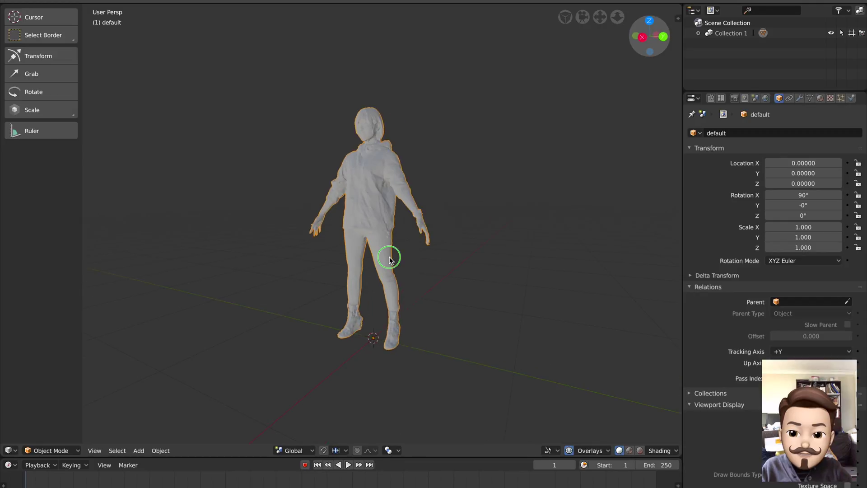
{"action": "left_click", "coordinate": [812, 98]}
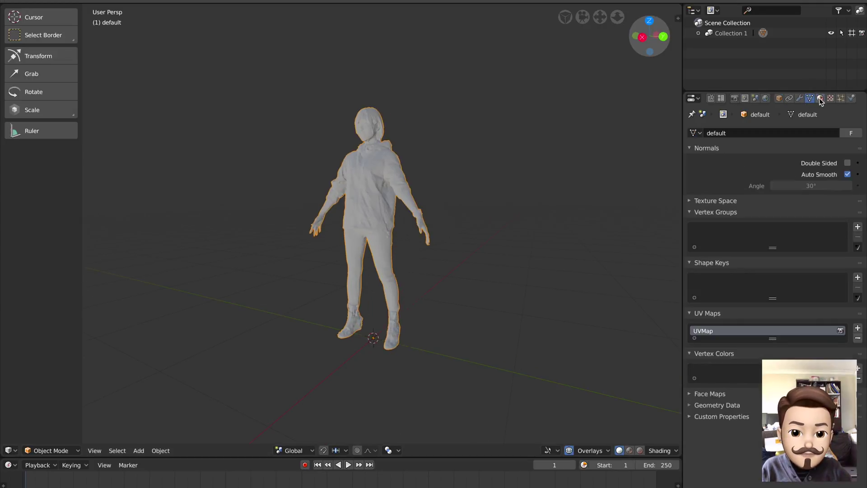
{"action": "left_click", "coordinate": [820, 98]}
{"action": "mouse_move", "coordinate": [561, 168]}
{"action": "middle_mouse_down"}
{"action": "mouse_move", "coordinate": [608, 155]}
{"action": "mouse_move", "coordinate": [581, 156]}
{"action": "mouse_move", "coordinate": [561, 176]}
{"action": "mouse_move", "coordinate": [568, 170]}
{"action": "middle_mouse_up"}
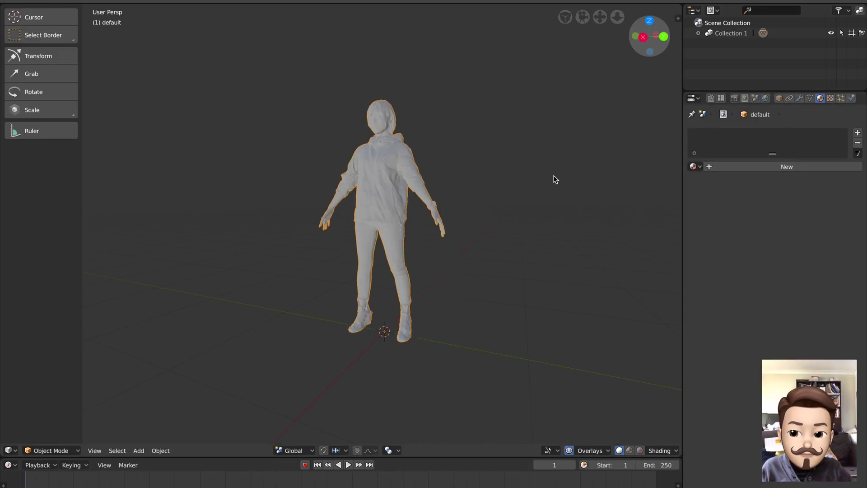
{"action": "middle_click_drag", "start_coordinate": [553, 179], "coordinate": [555, 178]}
{"action": "middle_click_drag", "start_coordinate": [408, 142], "coordinate": [444, 185]}
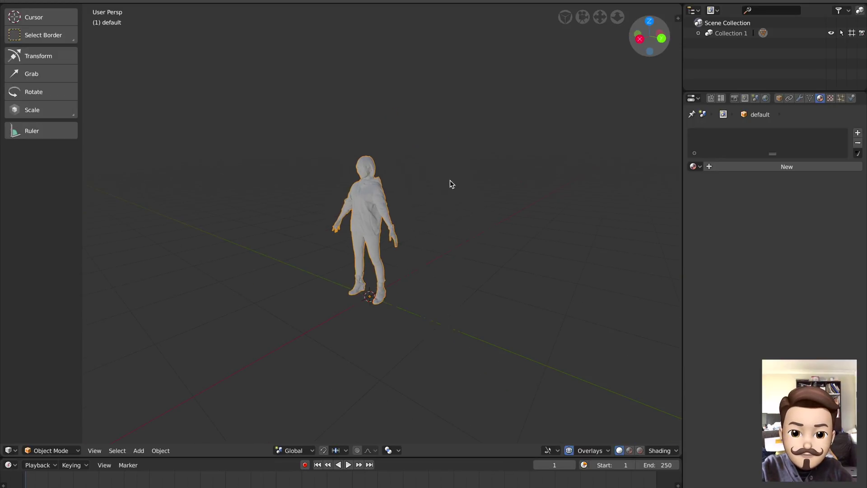
{"action": "left_click", "coordinate": [698, 34]}
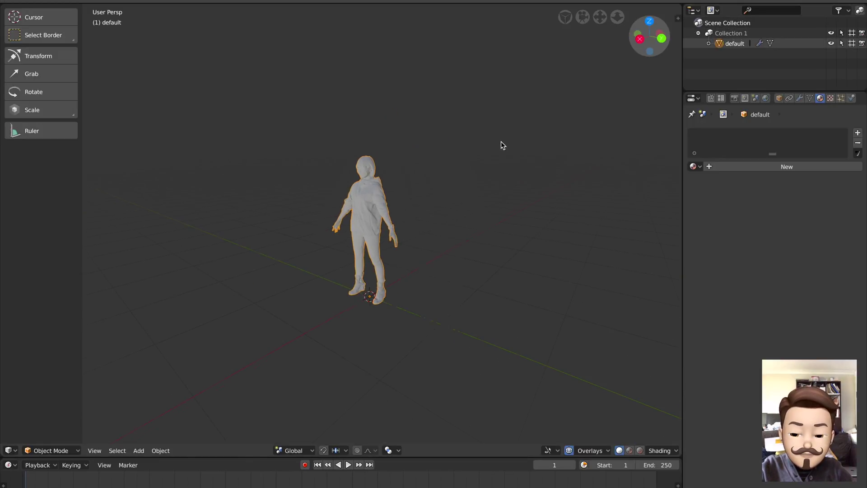
Add a point light and move it beside the figure by about X 0.553, Y -1.146, Z 1.426
{"action": "scroll", "coordinate": [481, 176], "scroll_direction": "up", "scroll_amount": 2}
{"action": "middle_click_drag", "start_coordinate": [471, 190], "coordinate": [483, 187]}
{"action": "key", "text": "shift+a"}
{"action": "mouse_move", "coordinate": [484, 188]}
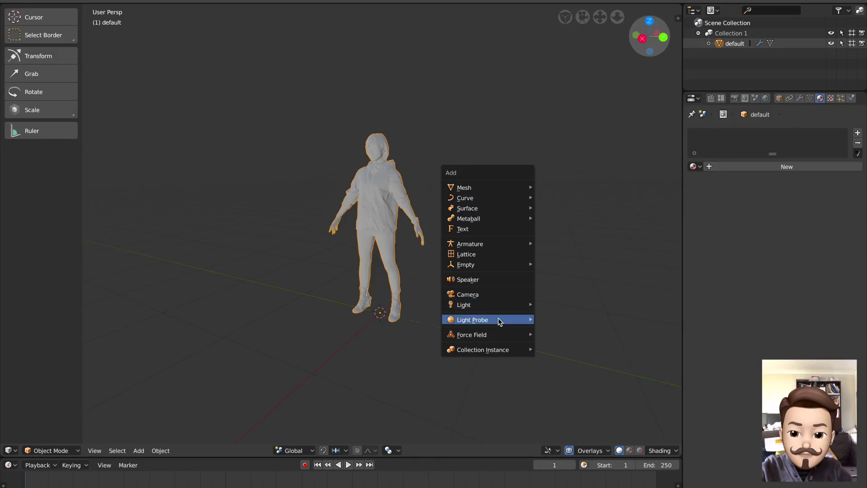
{"action": "mouse_move", "coordinate": [512, 304]}
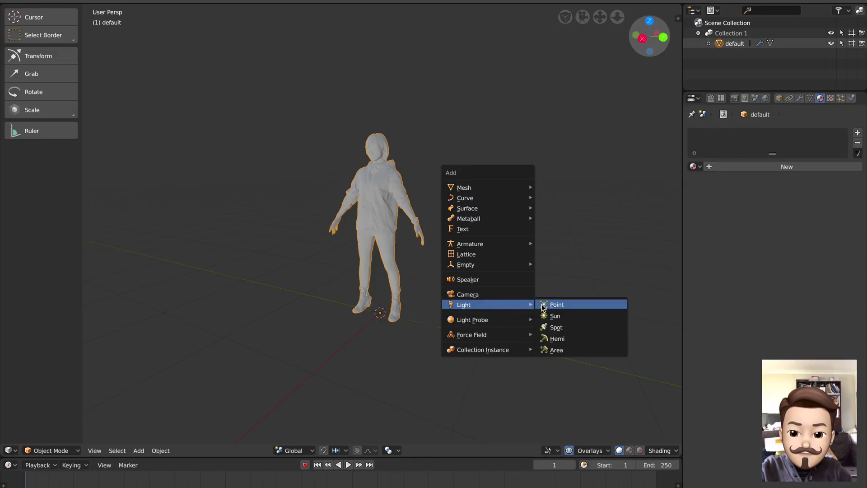
{"action": "left_click", "coordinate": [556, 304]}
{"action": "middle_click_drag", "start_coordinate": [538, 300], "coordinate": [500, 281]}
{"action": "key", "text": "g"}
{"action": "left_click", "coordinate": [385, 156]}
{"action": "middle_click_drag", "start_coordinate": [385, 156], "coordinate": [394, 238]}
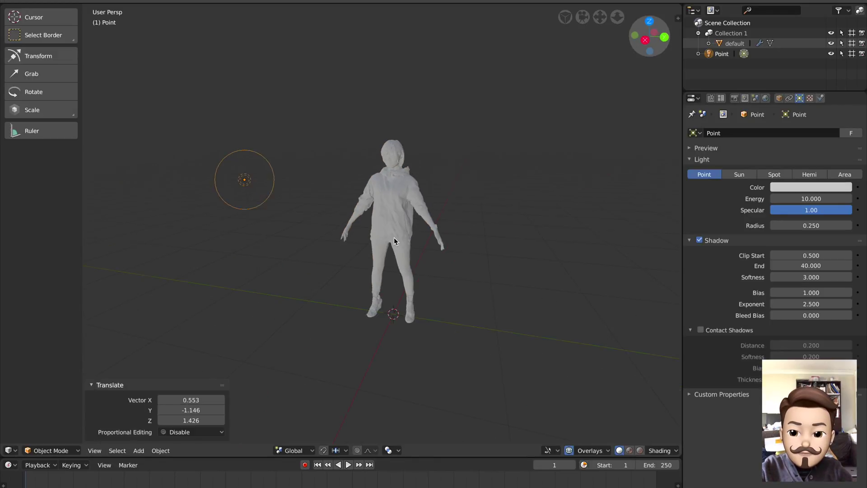
Duplicate the point light to the figure's other side, offset by about X -0.528, Y 2.275, Z -0.239
{"action": "key", "text": "shift+d"}
{"action": "left_click", "coordinate": [557, 240]}
{"action": "middle_click_drag", "start_coordinate": [556, 240], "coordinate": [520, 236]}
Select the figure and switch the viewport to rendered shading to check the lighting
{"action": "left_click", "coordinate": [420, 208]}
{"action": "middle_click_drag", "start_coordinate": [435, 219], "coordinate": [528, 342]}
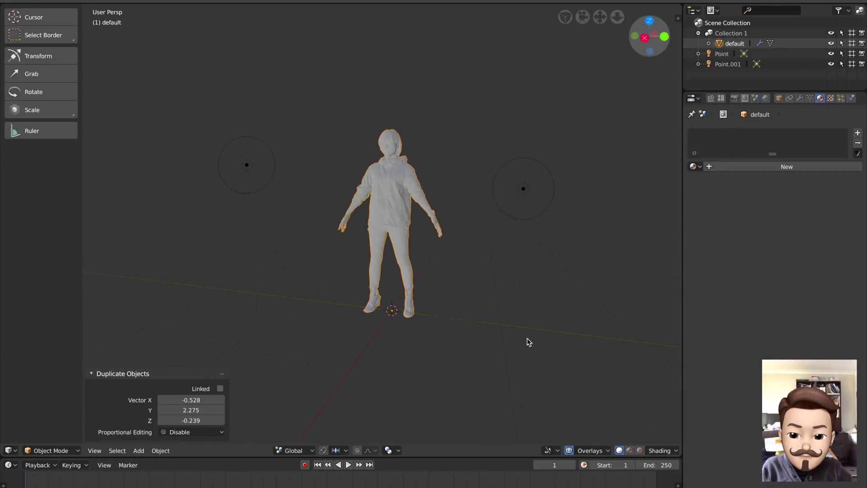
{"action": "left_click", "coordinate": [630, 451]}
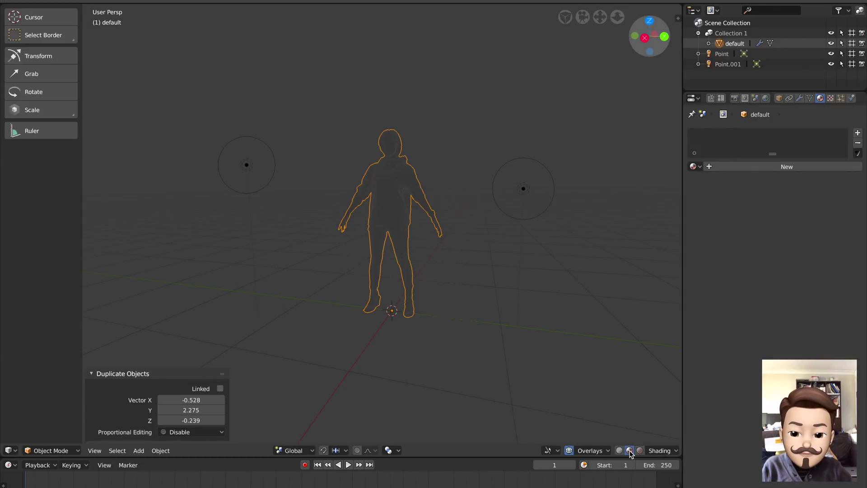
{"action": "left_click", "coordinate": [639, 450]}
{"action": "left_click", "coordinate": [632, 450]}
{"action": "left_click", "coordinate": [639, 450]}
{"action": "middle_click_drag", "start_coordinate": [424, 219], "coordinate": [418, 223]}
{"action": "middle_click_drag", "start_coordinate": [253, 189], "coordinate": [333, 214]}
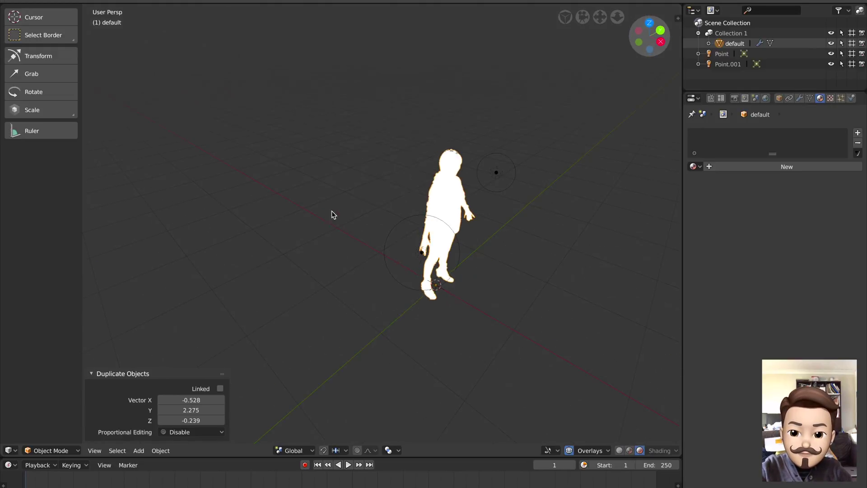
Move the original point light by about X 0.306, Y 0.358, Z -0.009, farther in front of the figure
{"action": "middle_click_drag", "start_coordinate": [402, 243], "coordinate": [391, 247]}
{"action": "right_click", "coordinate": [399, 246]}
{"action": "key", "text": "g"}
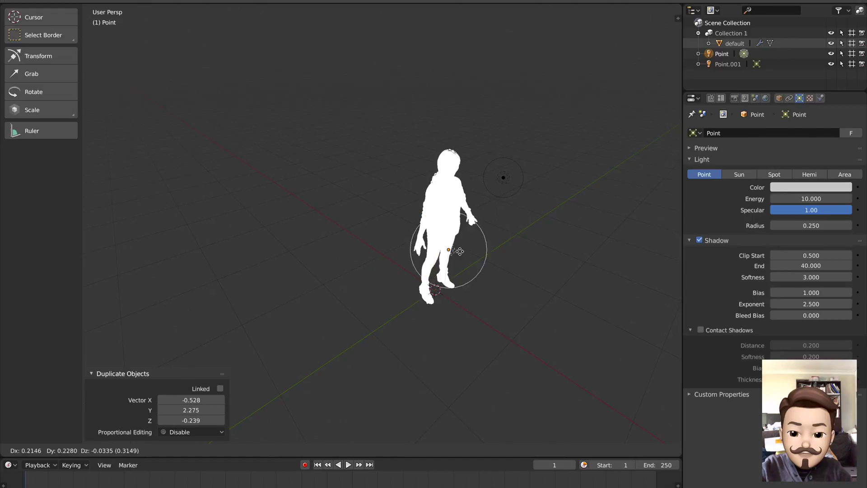
{"action": "left_click", "coordinate": [473, 246]}
Move the duplicated point light closer to the figure by about X 0.040, Y -0.416, Z 0.141
{"action": "left_click", "coordinate": [503, 178]}
{"action": "middle_click_drag", "start_coordinate": [501, 178], "coordinate": [459, 190]}
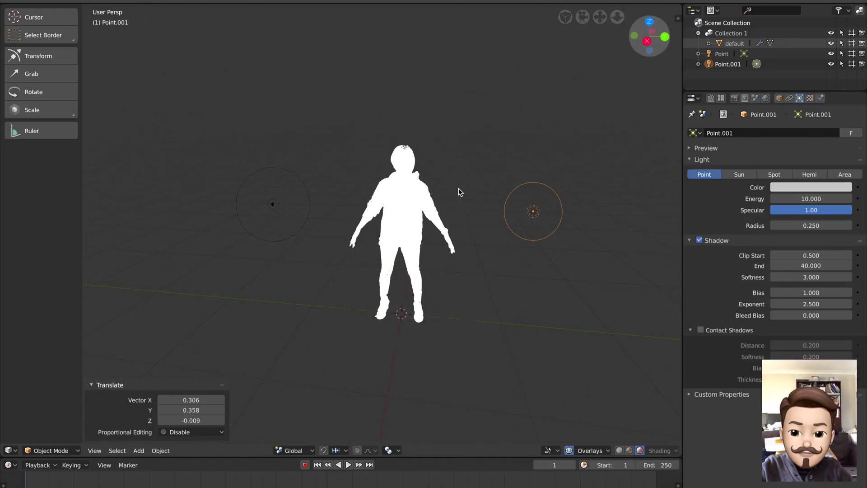
{"action": "key", "text": "g"}
{"action": "left_click", "coordinate": [418, 174]}
Set the original point light's energy to 1 and lower the duplicated light's energy
{"action": "left_click", "coordinate": [267, 204]}
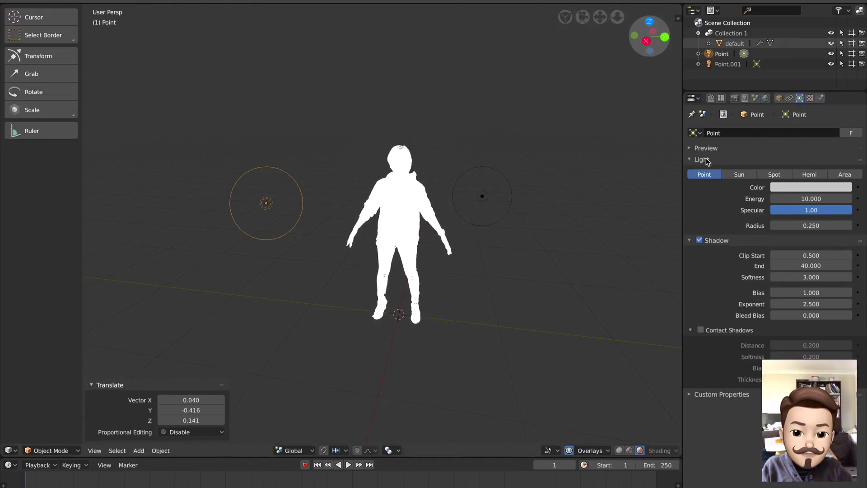
{"action": "left_click", "coordinate": [795, 198]}
{"action": "type", "text": "1"}
{"action": "key", "text": "Return"}
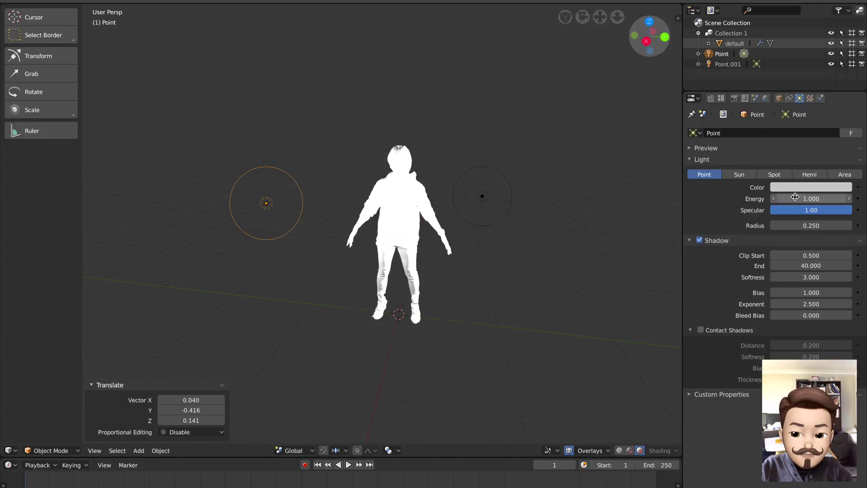
{"action": "left_click", "coordinate": [483, 197]}
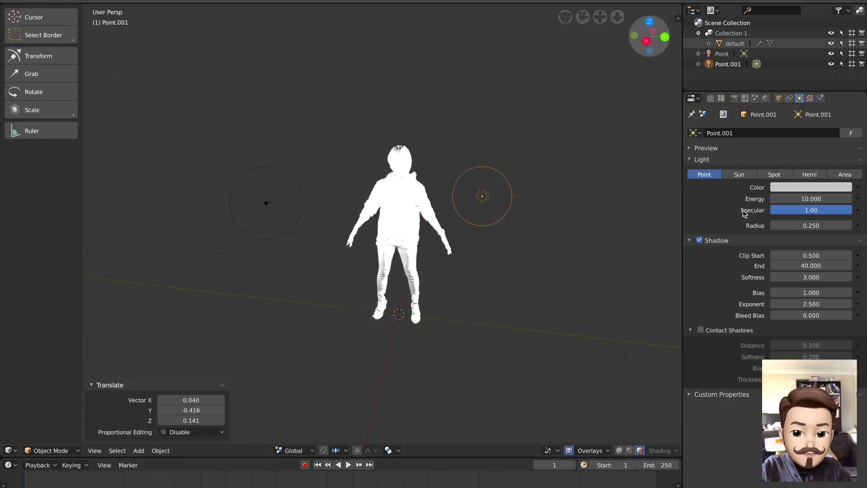
{"action": "left_click_drag", "start_coordinate": [808, 199], "coordinate": [780, 199]}
Reposition the duplicated point light behind the figure
{"action": "middle_click_drag", "start_coordinate": [447, 244], "coordinate": [519, 248]}
{"action": "key", "text": "g"}
{"action": "left_click", "coordinate": [436, 226]}
{"action": "key", "text": "g"}
{"action": "middle_click_drag", "start_coordinate": [436, 226], "coordinate": [476, 232]}
{"action": "left_click", "coordinate": [467, 233]}
Raise the original point light in front of the figure, finishing with a move of about X 0.157, Y -0.205, Z 0.271
{"action": "left_click", "coordinate": [250, 172]}
{"action": "middle_click_drag", "start_coordinate": [253, 177], "coordinate": [407, 216]}
{"action": "key", "text": "g"}
{"action": "left_click", "coordinate": [348, 180]}
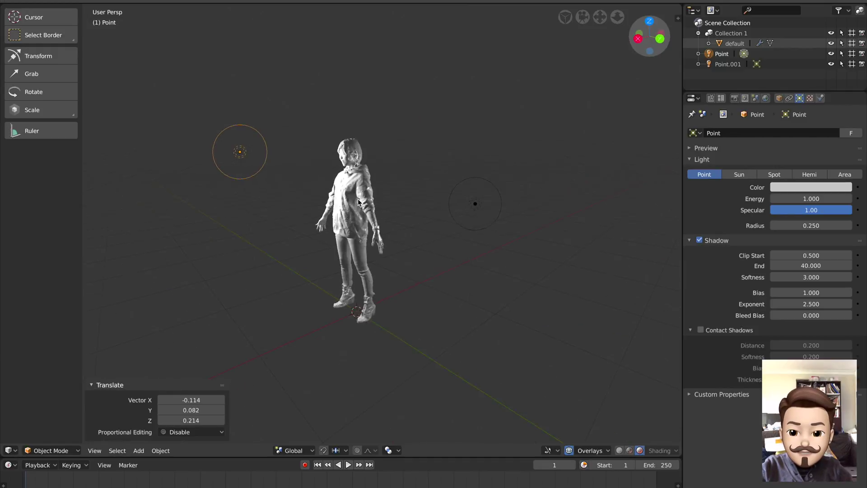
{"action": "key", "text": "g"}
{"action": "left_click", "coordinate": [379, 192]}
{"action": "scroll", "coordinate": [379, 192], "scroll_direction": "up", "scroll_amount": 4}
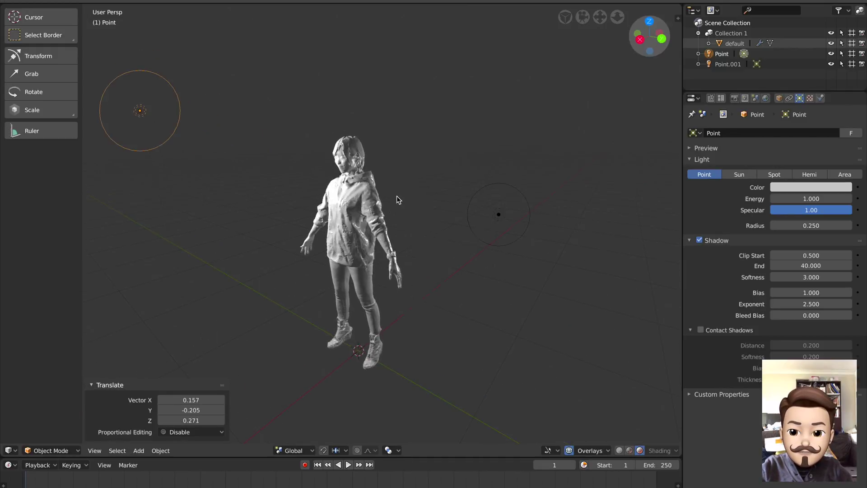
{"action": "middle_click_drag", "start_coordinate": [419, 199], "coordinate": [422, 198]}
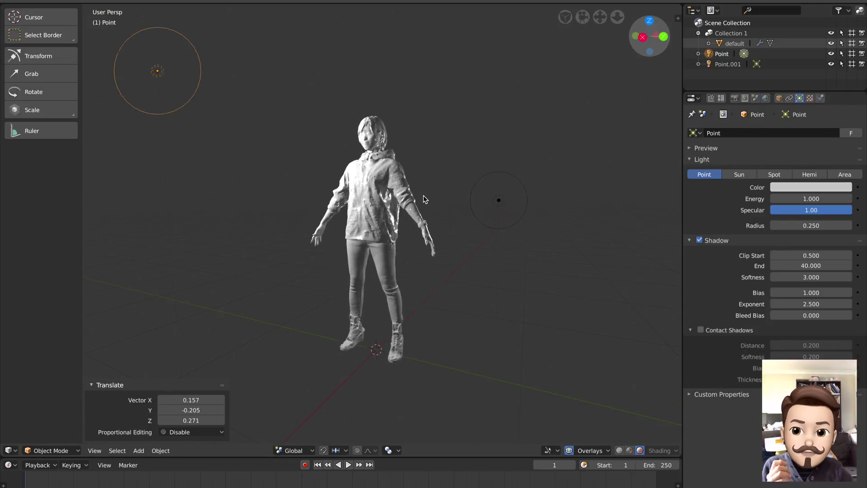
{"action": "middle_click_drag", "start_coordinate": [424, 199], "coordinate": [381, 183]}
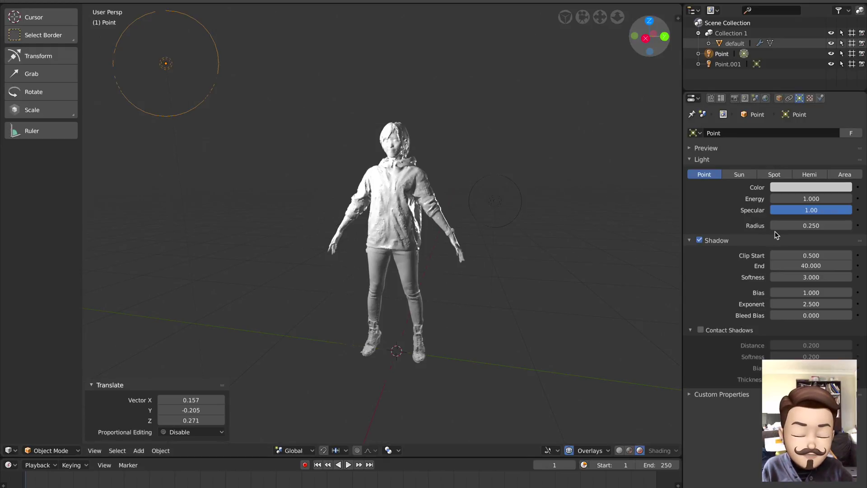
Tint the point light in front of the figure pale yellow and the point light behind it pale teal
{"action": "left_click", "coordinate": [793, 189]}
{"action": "mouse_move", "coordinate": [802, 85]}
{"action": "left_mouse_down"}
{"action": "mouse_move", "coordinate": [791, 83]}
{"action": "mouse_move", "coordinate": [790, 93]}
{"action": "left_mouse_up"}
{"action": "left_click", "coordinate": [495, 201]}
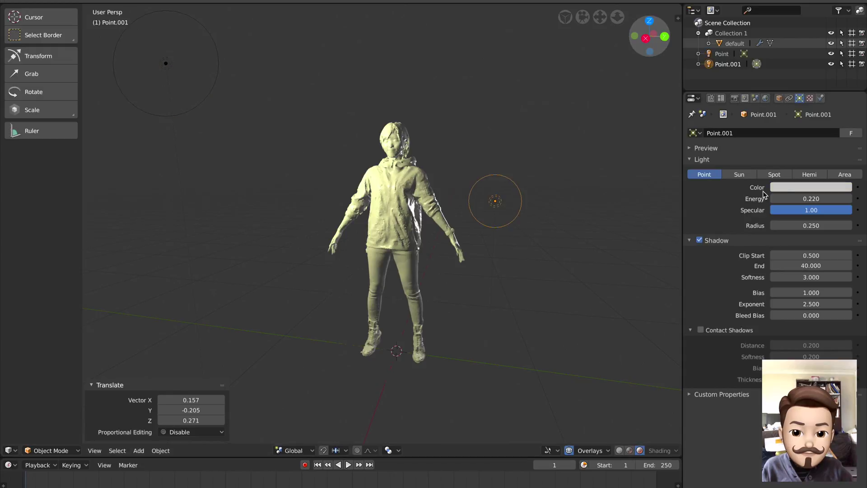
{"action": "left_click", "coordinate": [791, 187]}
{"action": "left_click_drag", "start_coordinate": [782, 92], "coordinate": [796, 77]}
Save the coloured lighting setup over the existing file aimis1.blend
{"action": "middle_click_drag", "start_coordinate": [499, 179], "coordinate": [456, 199]}
{"action": "key", "text": "ctrl+s"}
{"action": "left_click", "coordinate": [503, 181]}
{"action": "scroll", "coordinate": [456, 198], "scroll_direction": "up", "scroll_amount": 2}
{"action": "scroll", "coordinate": [454, 201], "scroll_direction": "down", "scroll_amount": 1}
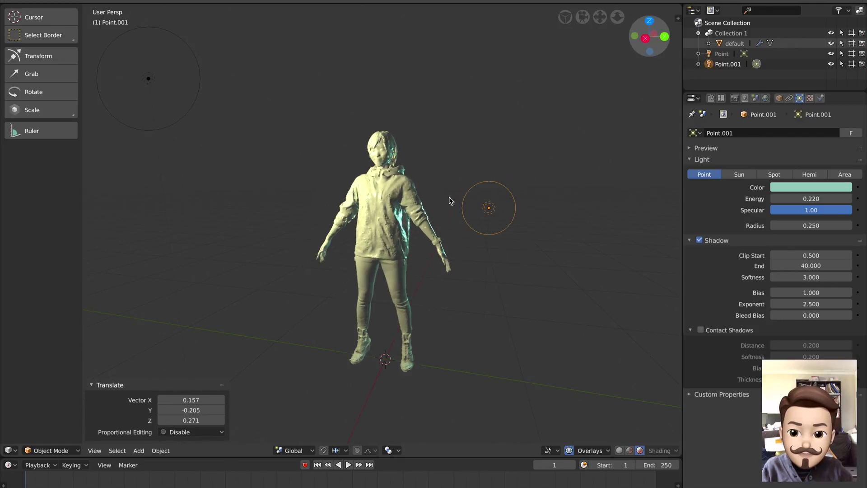
Give the scanned figure a new material and save over aimis1.blend
{"action": "left_click", "coordinate": [412, 201]}
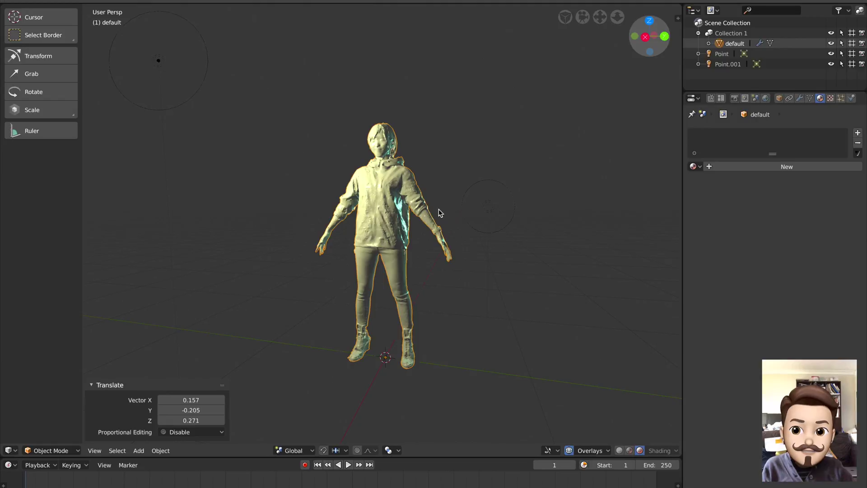
{"action": "left_click", "coordinate": [800, 167]}
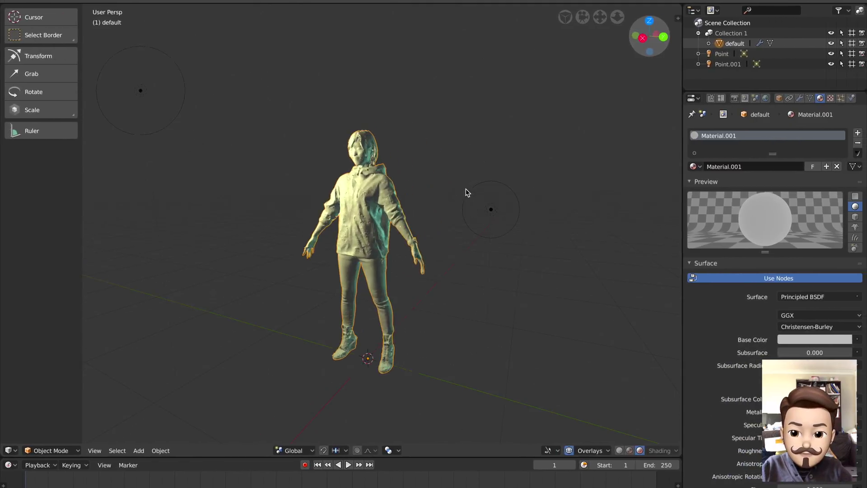
{"action": "key", "text": "ctrl+s"}
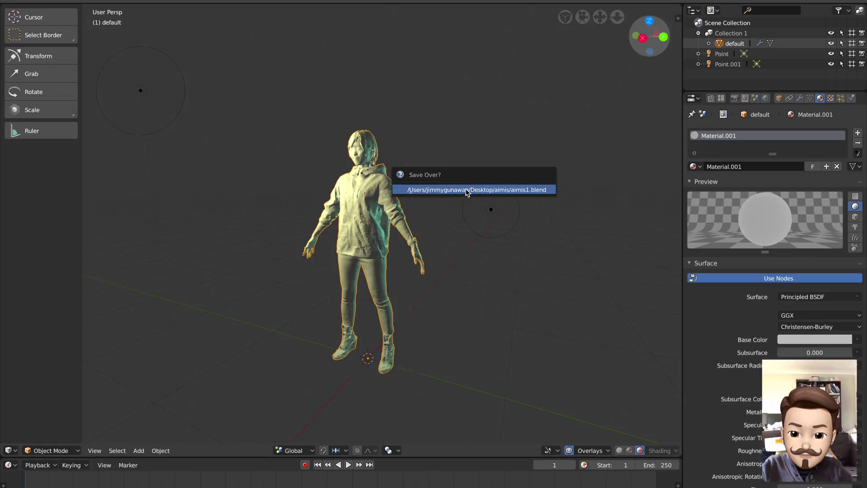
{"action": "left_click", "coordinate": [466, 192]}
Drive the figure material's Base Color with an Image Texture that loads mesh_u1_v1.jpg from the aimis folder
{"action": "middle_click_drag", "start_coordinate": [467, 192], "coordinate": [481, 189]}
{"action": "scroll", "coordinate": [481, 189], "scroll_direction": "up", "scroll_amount": 2}
{"action": "middle_click_drag", "start_coordinate": [525, 207], "coordinate": [526, 245]}
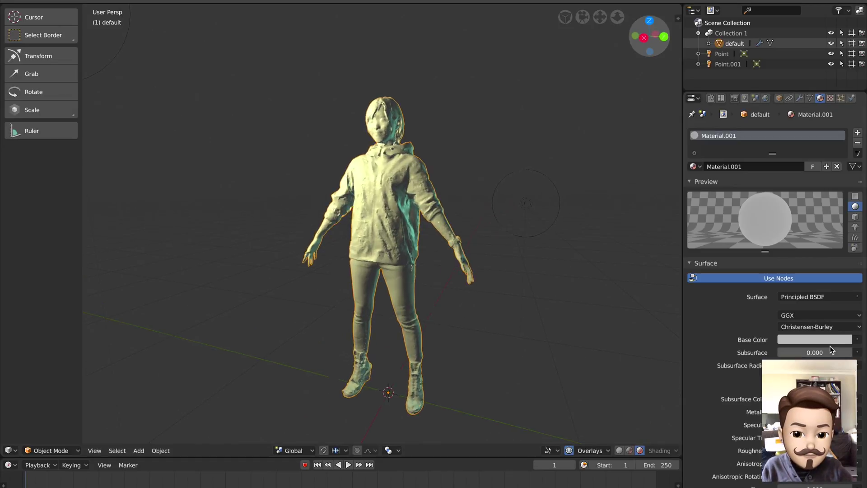
{"action": "left_click", "coordinate": [857, 340]}
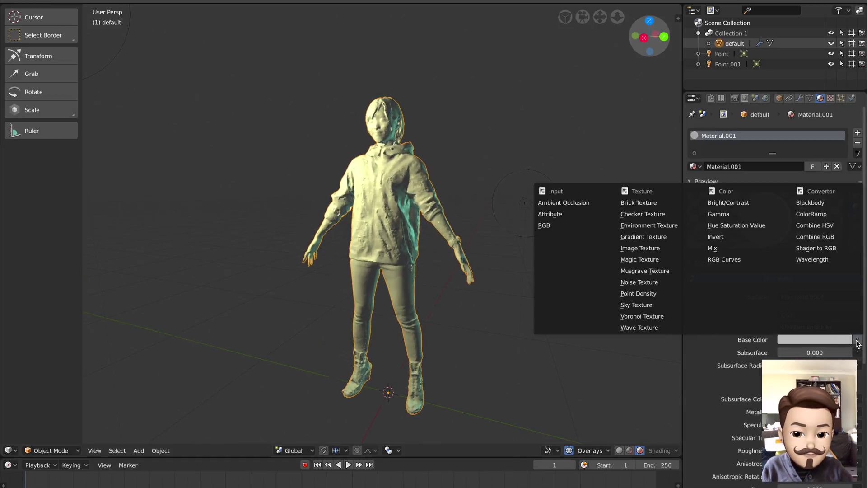
{"action": "left_click", "coordinate": [649, 248]}
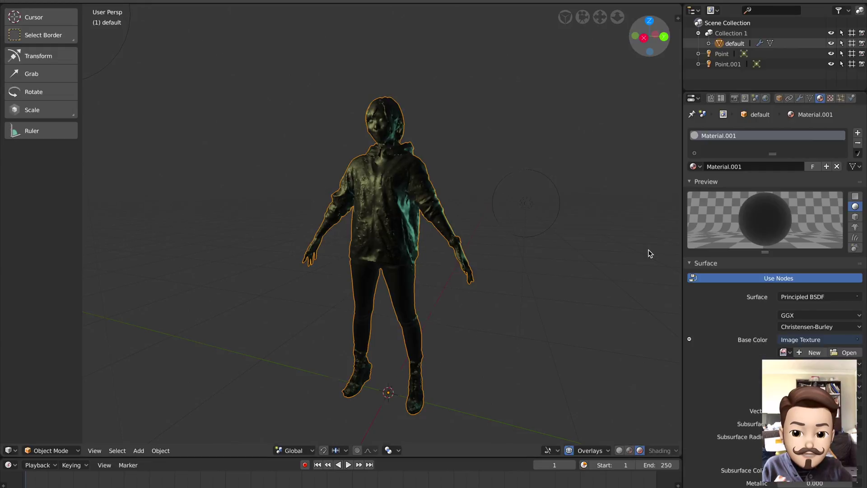
{"action": "left_click", "coordinate": [853, 356]}
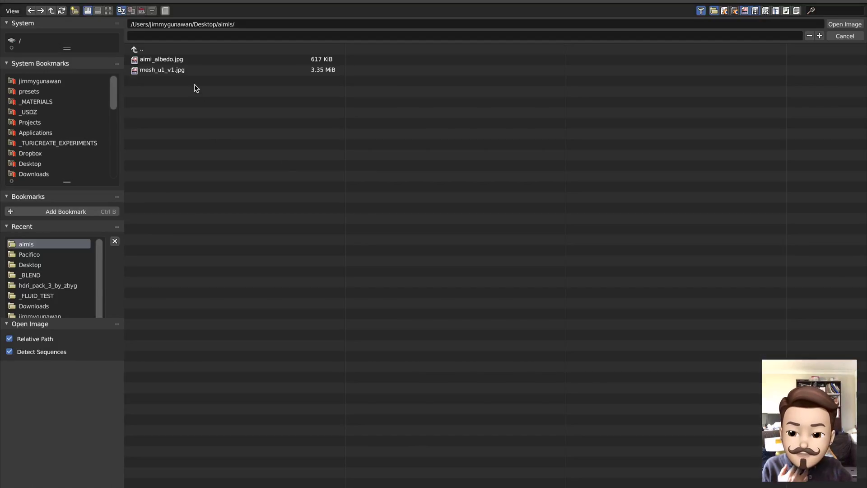
{"action": "left_click", "coordinate": [193, 72]}
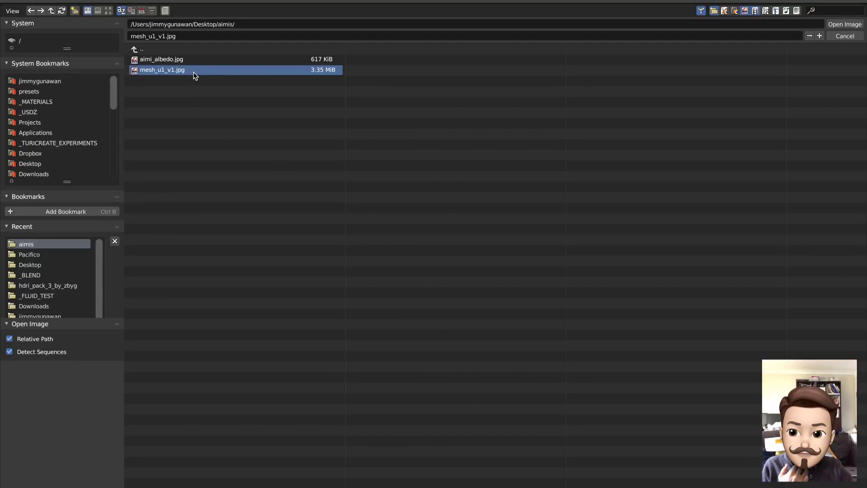
{"action": "left_click", "coordinate": [830, 24]}
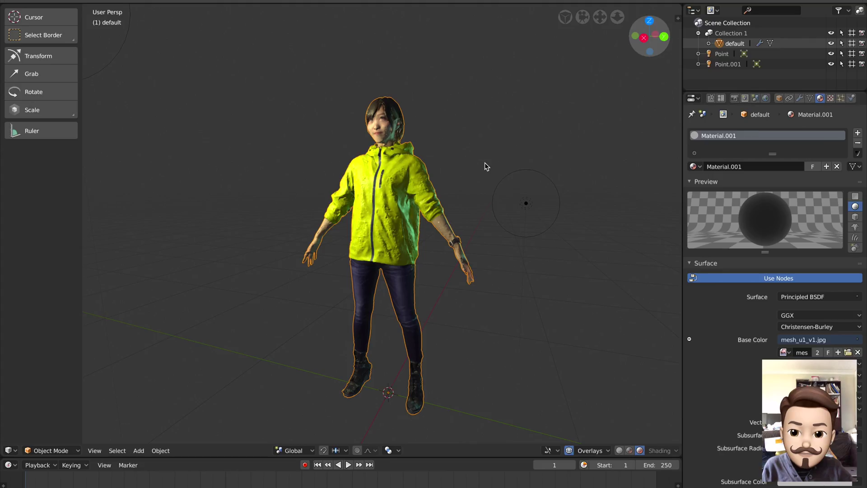
Save the textured figure over the existing project file
{"action": "key", "text": "ctrl+s"}
{"action": "left_click", "coordinate": [462, 183]}
{"action": "scroll", "coordinate": [450, 189], "scroll_direction": "down", "scroll_amount": 2}
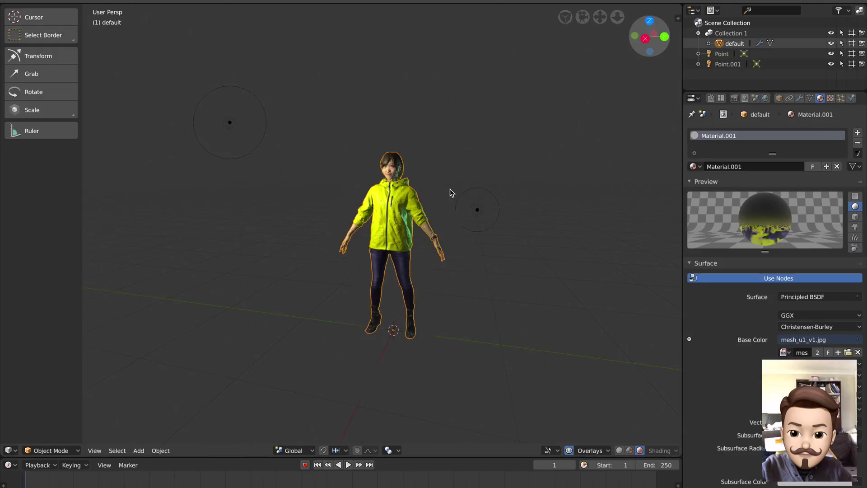
Remove the Decimate modifier from the scanned figure
{"action": "left_click", "coordinate": [799, 98]}
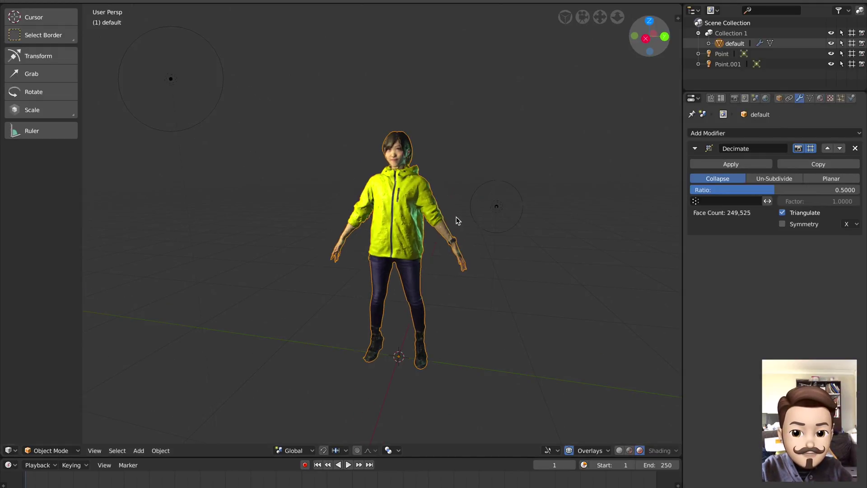
{"action": "key", "text": "ctrl+z"}
{"action": "middle_click_drag", "start_coordinate": [440, 218], "coordinate": [429, 214]}
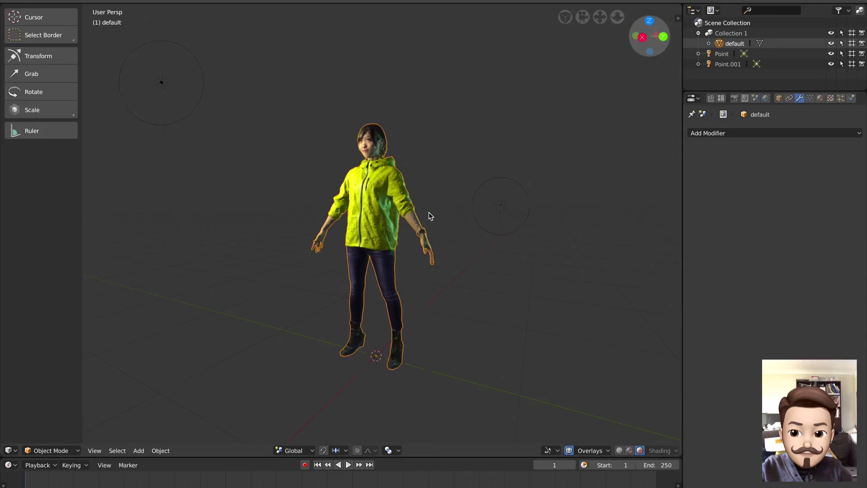
Lower the teal point light behind the figure, moving it by about X 0.053, Y -0.061, Z -0.208
{"action": "right_click_drag", "start_coordinate": [501, 209], "coordinate": [490, 239]}
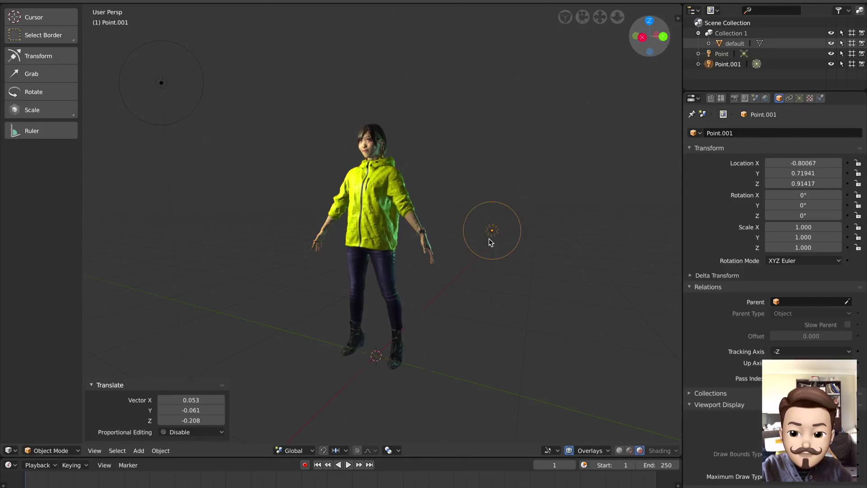
{"action": "scroll", "coordinate": [491, 242], "scroll_direction": "down", "scroll_amount": 1}
Add a plane at the origin as a floor beneath the figure and scale it by about 1.367
{"action": "key", "text": "shift+a"}
{"action": "mouse_move", "coordinate": [515, 123]}
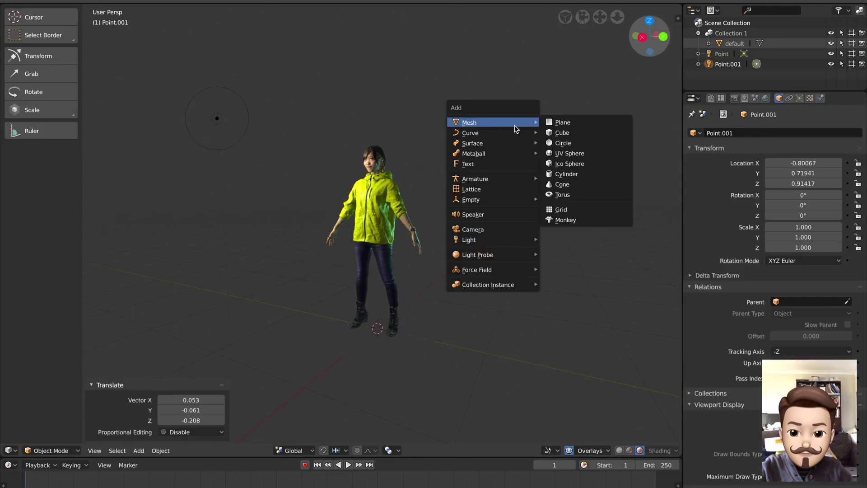
{"action": "left_click", "coordinate": [560, 122]}
{"action": "key", "text": "s"}
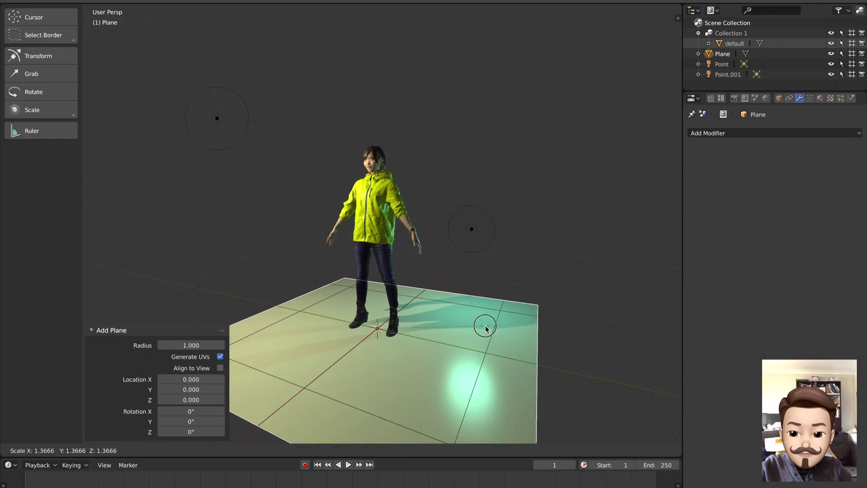
{"action": "left_click", "coordinate": [475, 315]}
Save the scene with the floor plane over the existing file
{"action": "key", "text": "ctrl+s"}
{"action": "middle_click_drag", "start_coordinate": [476, 312], "coordinate": [472, 223]}
{"action": "left_click", "coordinate": [477, 300]}
Raise the teal point light behind the figure, moving it by about X -0.043, Y -0.019, Z 0.221
{"action": "left_click", "coordinate": [473, 221]}
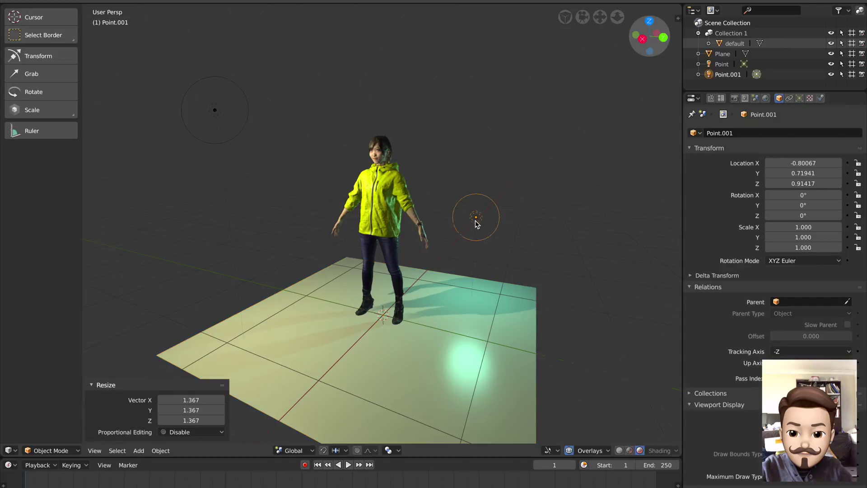
{"action": "key", "text": "g"}
{"action": "left_click", "coordinate": [470, 193]}
Try the yellow point light on the figure's other side, at about X 1.100, Y 0.680, Z 1.464
{"action": "left_click", "coordinate": [215, 110]}
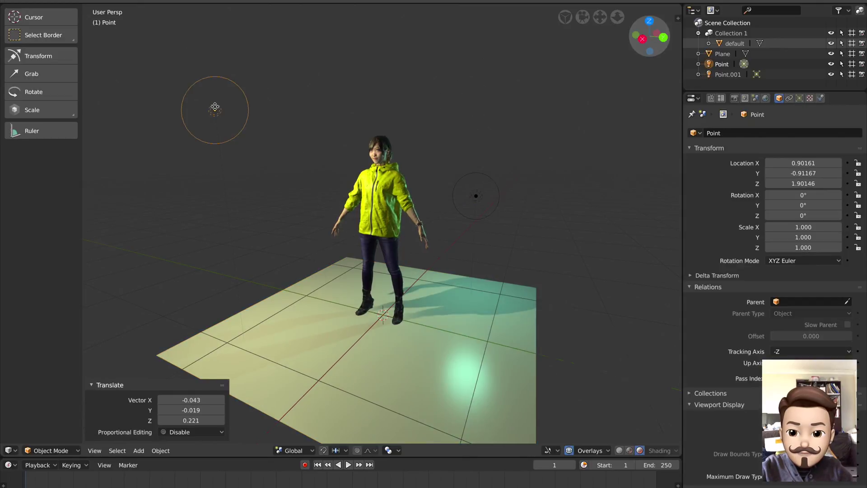
{"action": "key", "text": "g"}
{"action": "left_click", "coordinate": [252, 199]}
{"action": "key", "text": "g"}
{"action": "middle_click_drag", "start_coordinate": [275, 215], "coordinate": [369, 268]}
{"action": "left_click", "coordinate": [359, 276]}
{"action": "key", "text": "g"}
{"action": "left_click", "coordinate": [464, 199]}
{"action": "middle_click_drag", "start_coordinate": [464, 199], "coordinate": [444, 194]}
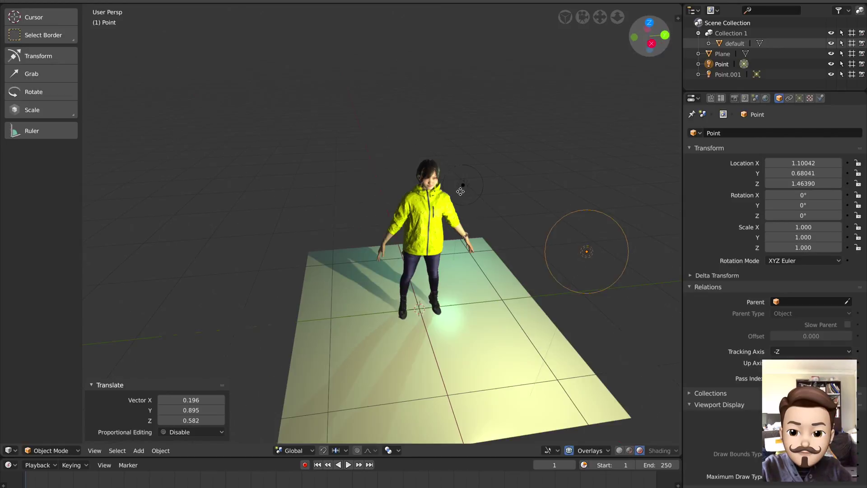
Move the yellow point light back up to the figure's front side, at about X 0.857, Y -0.829, Z 1.904
{"action": "key", "text": "g"}
{"action": "left_click", "coordinate": [251, 138]}
{"action": "key", "text": "g"}
{"action": "middle_click_drag", "start_coordinate": [308, 200], "coordinate": [319, 245]}
{"action": "left_click", "coordinate": [259, 176]}
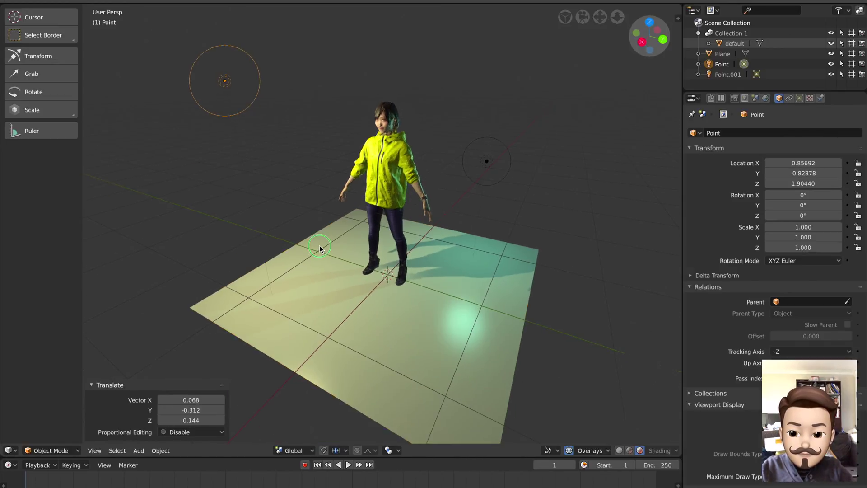
Create a new material for the floor plane
{"action": "left_click", "coordinate": [381, 256]}
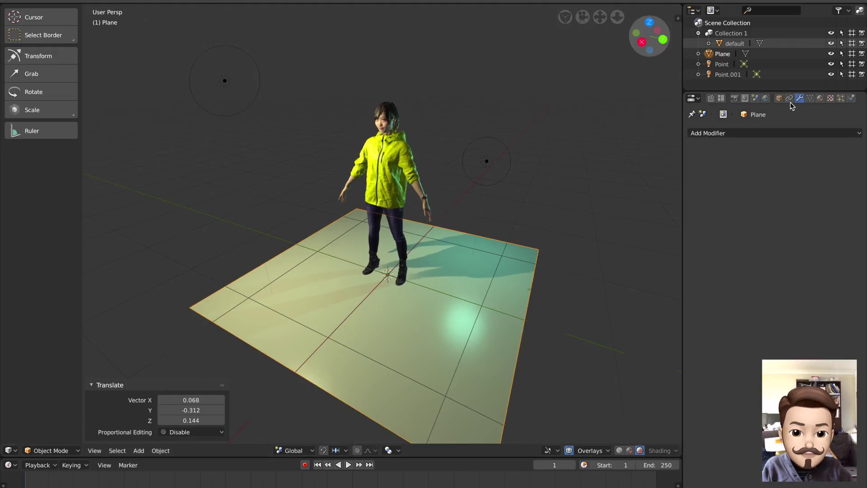
{"action": "left_click", "coordinate": [820, 99]}
{"action": "left_click", "coordinate": [782, 166]}
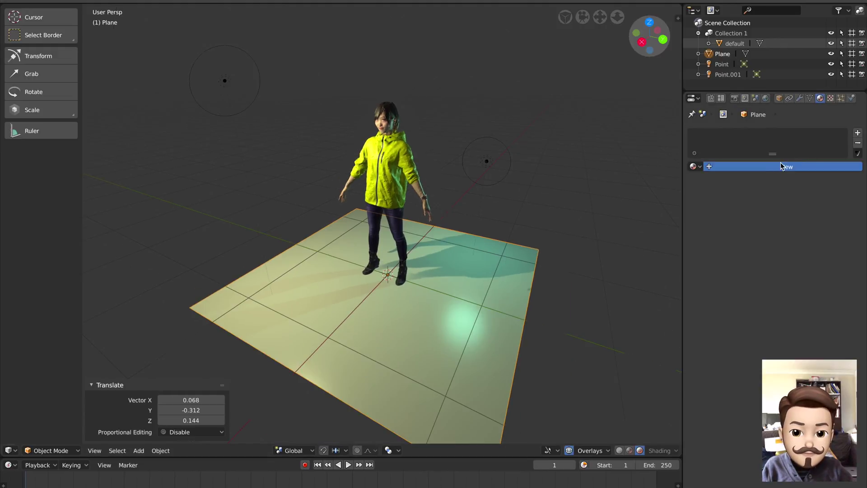
Enable Bloom in the Eevee render settings
{"action": "left_click", "coordinate": [734, 98]}
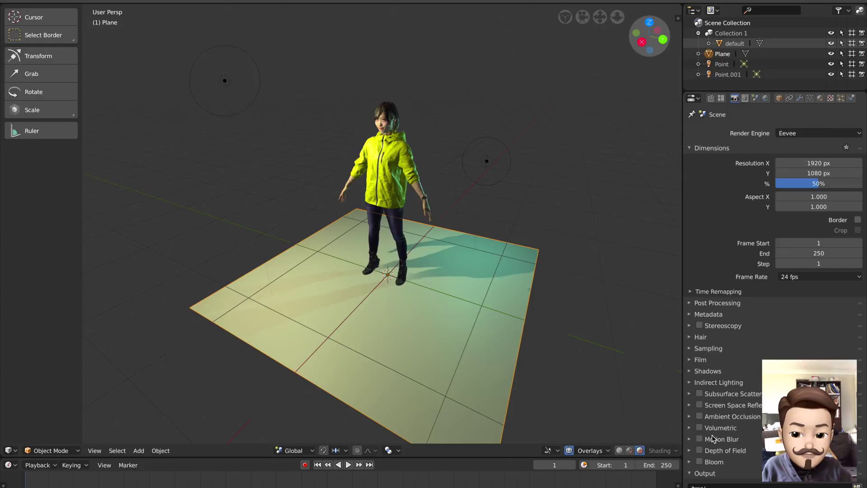
{"action": "left_click", "coordinate": [699, 461]}
{"action": "left_click", "coordinate": [707, 463]}
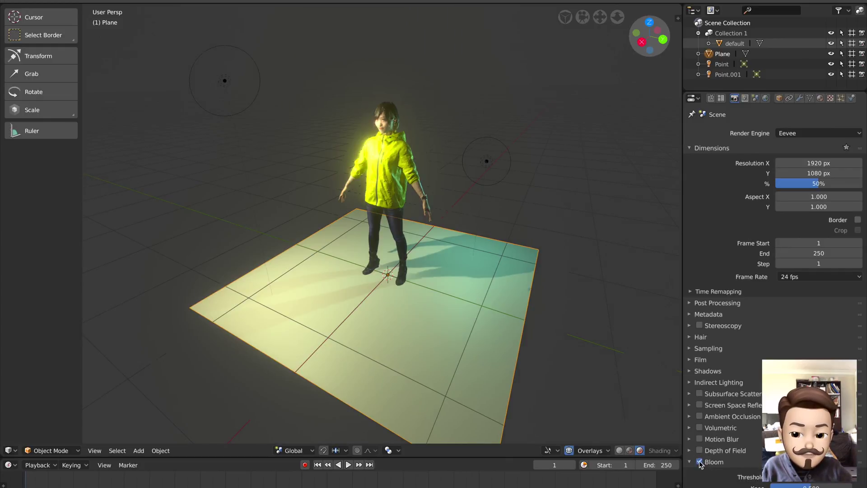
Check the glow around the figure up close and adjust the Bloom threshold
{"action": "scroll", "coordinate": [732, 456], "scroll_direction": "down", "scroll_amount": 2}
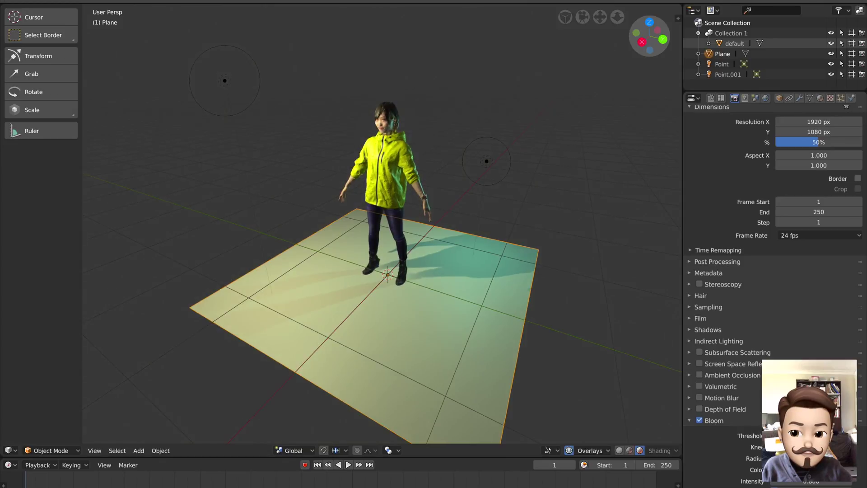
{"action": "middle_click_drag", "start_coordinate": [394, 192], "coordinate": [422, 191]}
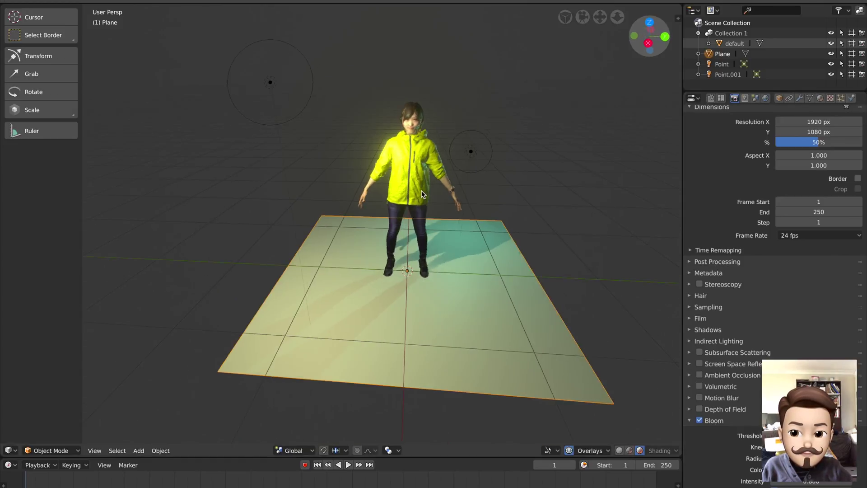
{"action": "scroll", "coordinate": [422, 194], "scroll_direction": "up", "scroll_amount": 3}
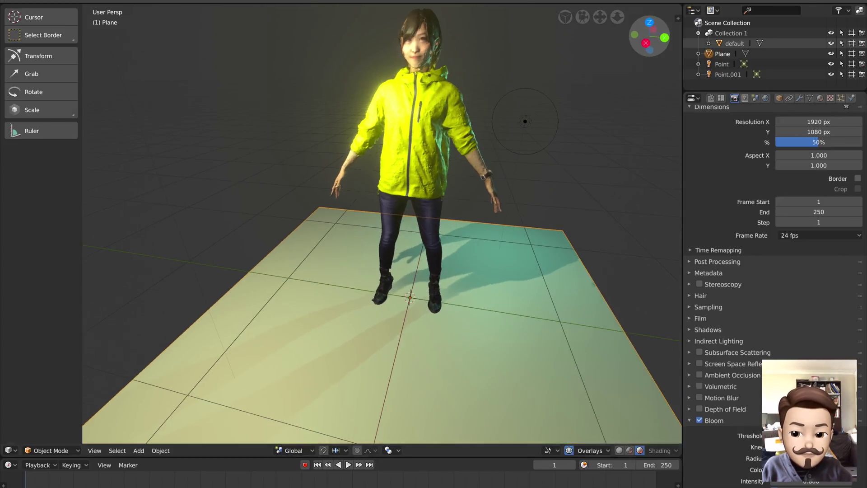
{"action": "left_click_drag", "start_coordinate": [818, 435], "coordinate": [780, 435]}
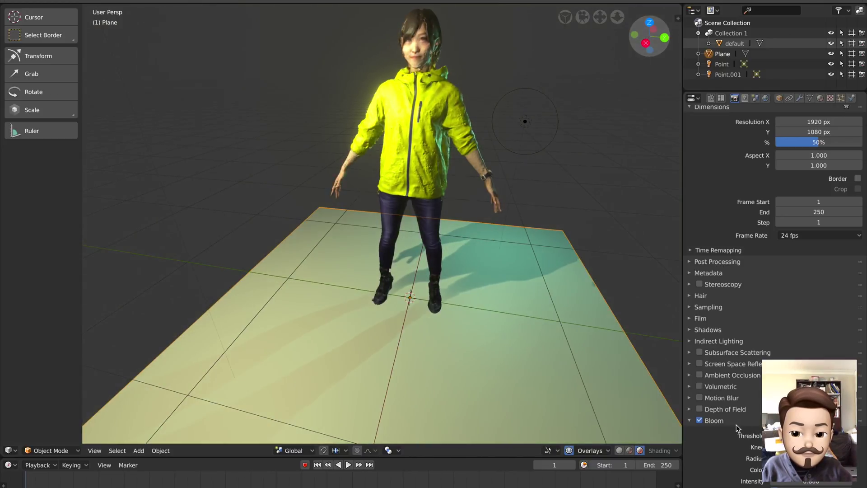
Collapse the Bloom options and enable Screen Space Reflections for the Eevee render
{"action": "left_click", "coordinate": [691, 421]}
{"action": "scroll", "coordinate": [698, 409], "scroll_direction": "down", "scroll_amount": 3}
{"action": "left_click", "coordinate": [704, 388]}
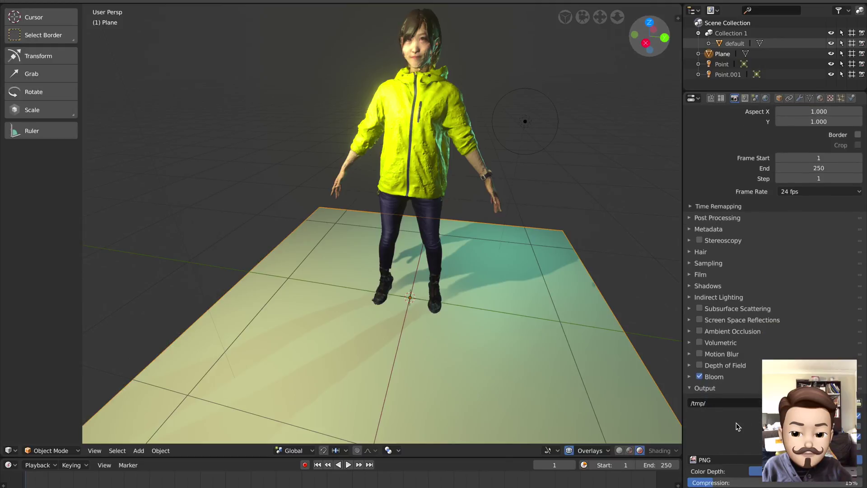
{"action": "left_click", "coordinate": [700, 319]}
{"action": "middle_click_drag", "start_coordinate": [507, 288], "coordinate": [498, 299]}
{"action": "scroll", "coordinate": [505, 300], "scroll_direction": "down", "scroll_amount": 1}
{"action": "scroll", "coordinate": [501, 293], "scroll_direction": "up", "scroll_amount": 2}
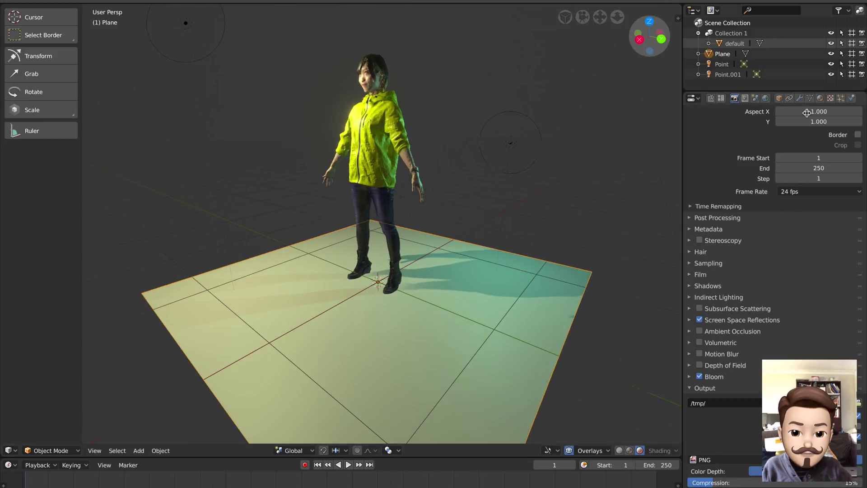
Set the floor plane material's Metallic value to 0.520
{"action": "left_click", "coordinate": [821, 99]}
{"action": "scroll", "coordinate": [804, 316], "scroll_direction": "down", "scroll_amount": 4}
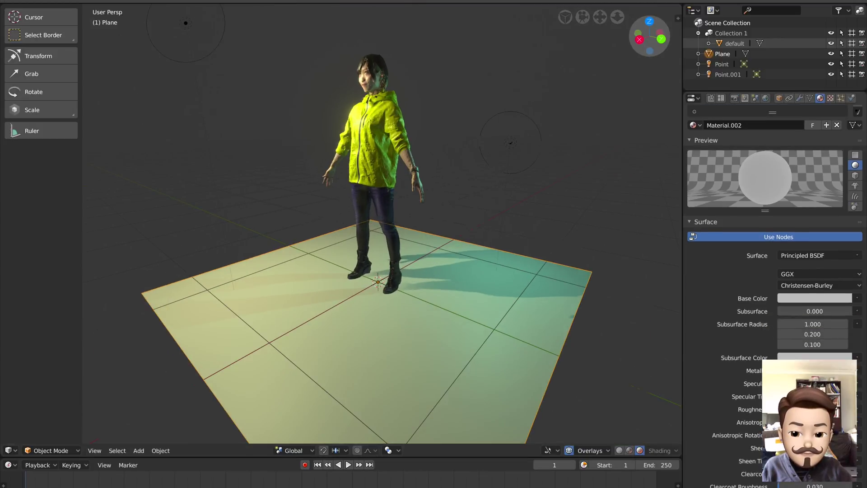
{"action": "mouse_move", "coordinate": [803, 351]}
{"action": "left_mouse_down"}
{"action": "mouse_move", "coordinate": [826, 351]}
{"action": "mouse_move", "coordinate": [809, 351]}
{"action": "mouse_move", "coordinate": [817, 351]}
{"action": "left_mouse_up"}
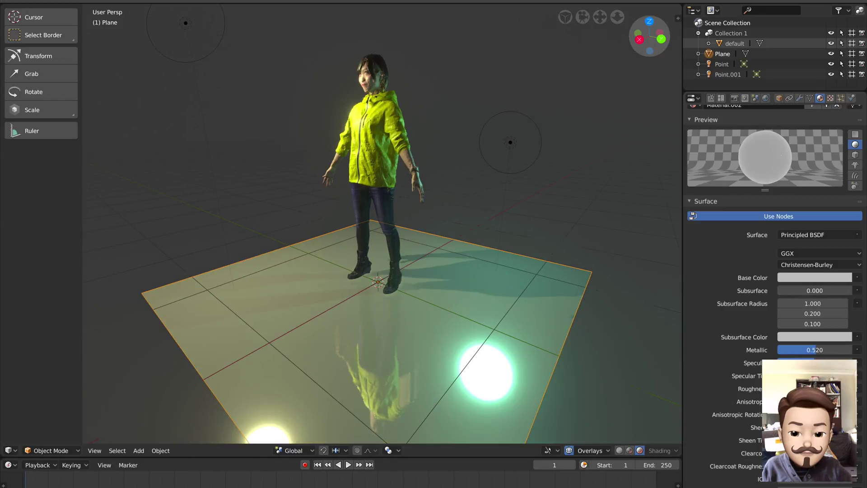
Compare the floor reflections in LookDev viewport shading and return to Rendered shading
{"action": "middle_click_drag", "start_coordinate": [406, 319], "coordinate": [446, 331]}
{"action": "left_click", "coordinate": [629, 450]}
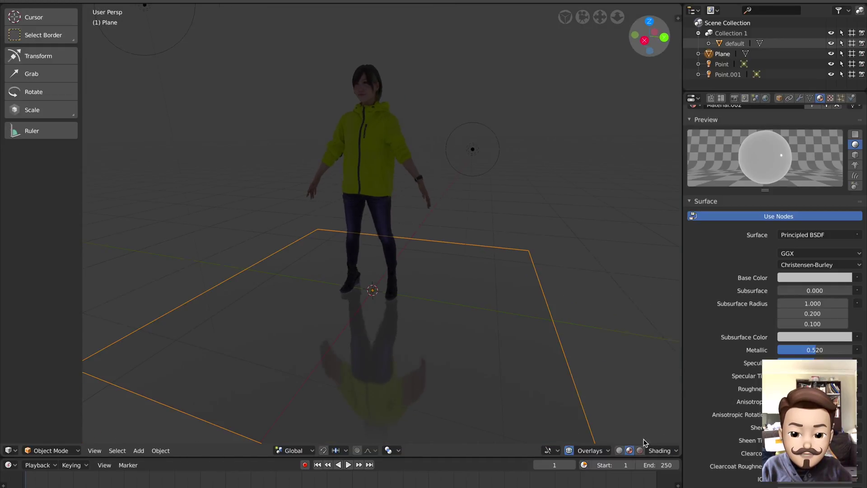
{"action": "left_click", "coordinate": [641, 450]}
{"action": "middle_click_drag", "start_coordinate": [520, 298], "coordinate": [529, 305]}
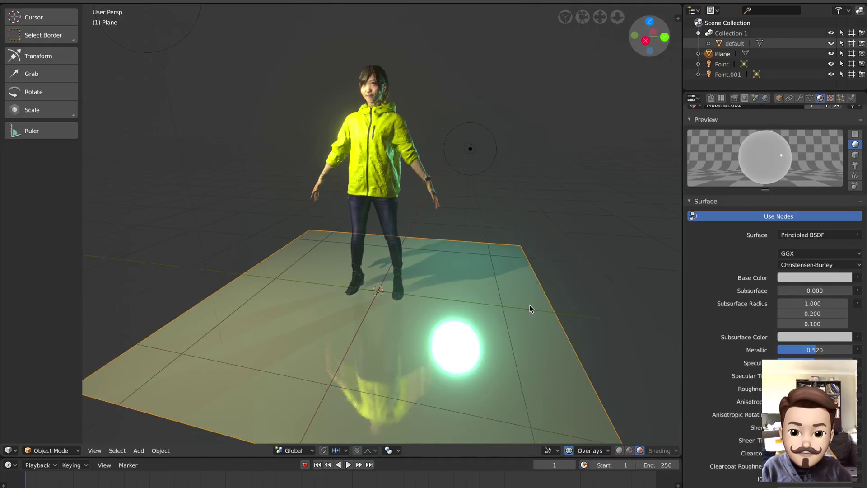
Switch the render engine to Cycles and inspect the figure and its floor reflection in the path-traced viewport
{"action": "left_click", "coordinate": [735, 99]}
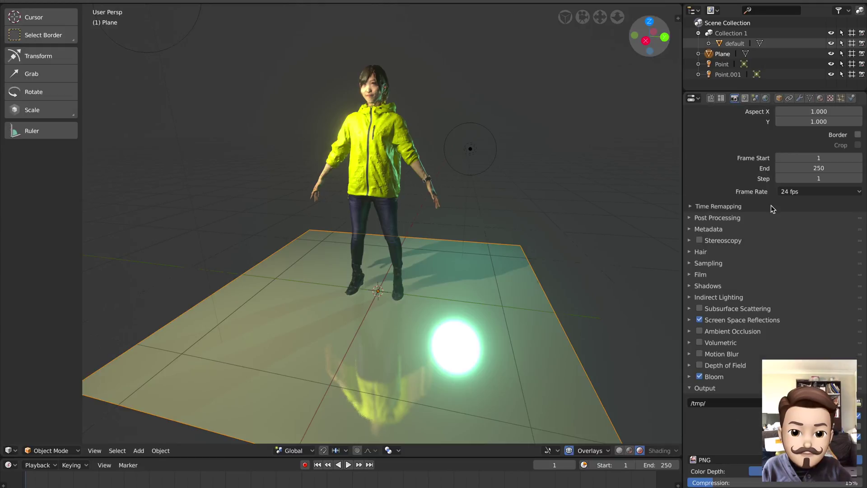
{"action": "scroll", "coordinate": [771, 205], "scroll_direction": "up", "scroll_amount": 5}
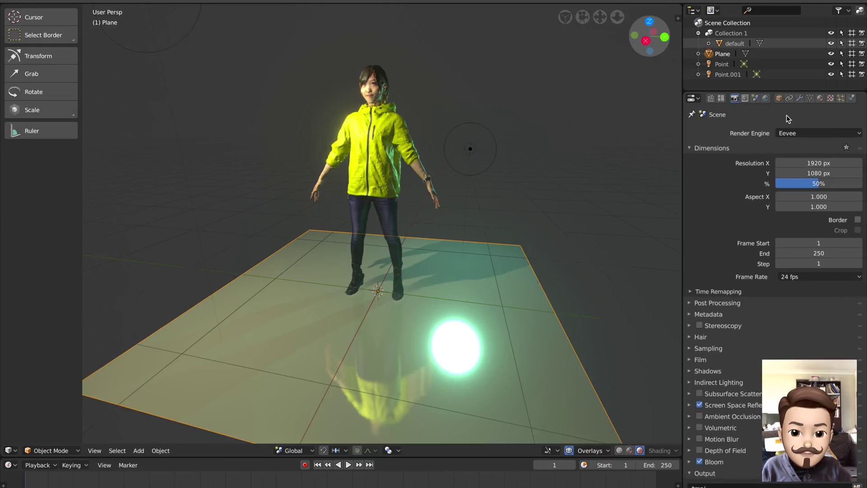
{"action": "left_click", "coordinate": [797, 132]}
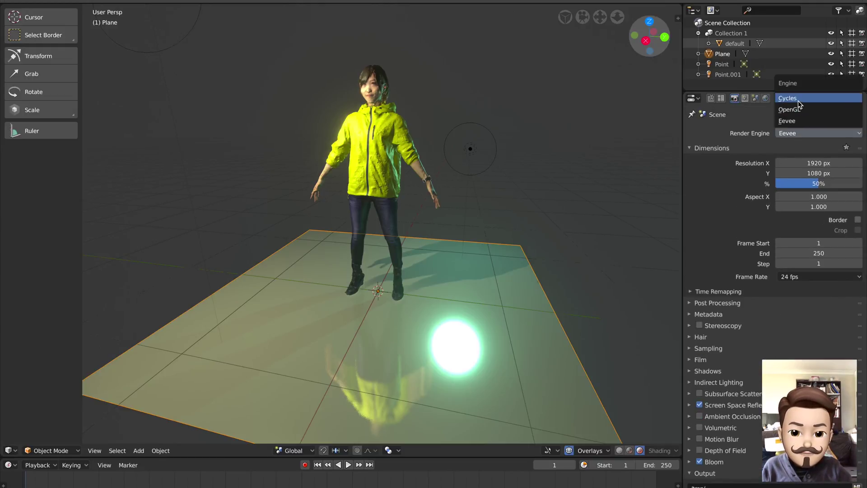
{"action": "left_click", "coordinate": [799, 99]}
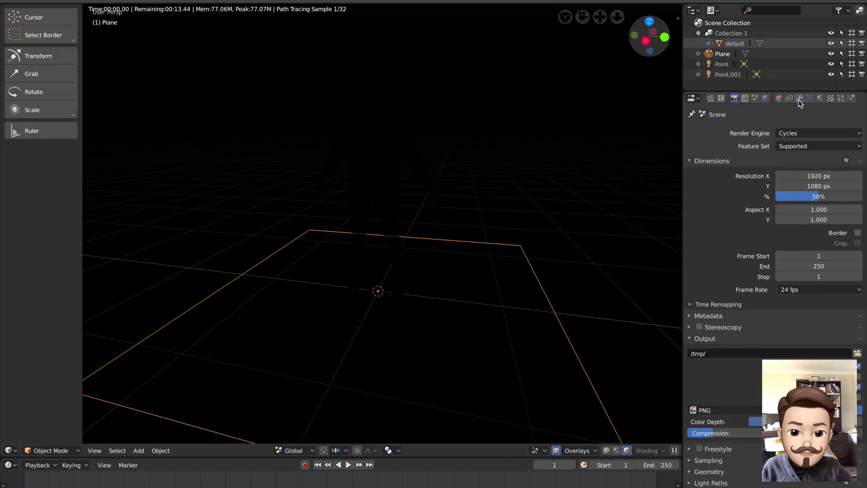
{"action": "mouse_move", "coordinate": [542, 237]}
{"action": "middle_mouse_down"}
{"action": "mouse_move", "coordinate": [576, 239]}
{"action": "mouse_move", "coordinate": [518, 234]}
{"action": "mouse_move", "coordinate": [531, 244]}
{"action": "middle_mouse_up"}
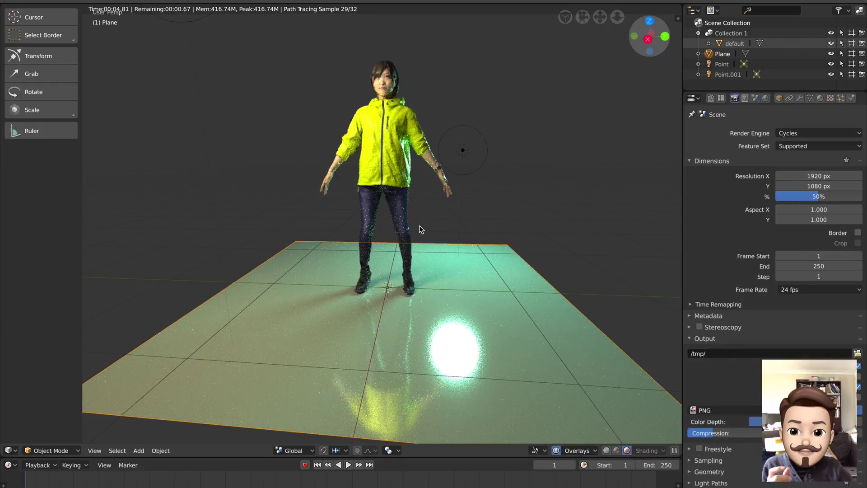
{"action": "scroll", "coordinate": [452, 247], "scroll_direction": "left", "scroll_amount": 3}
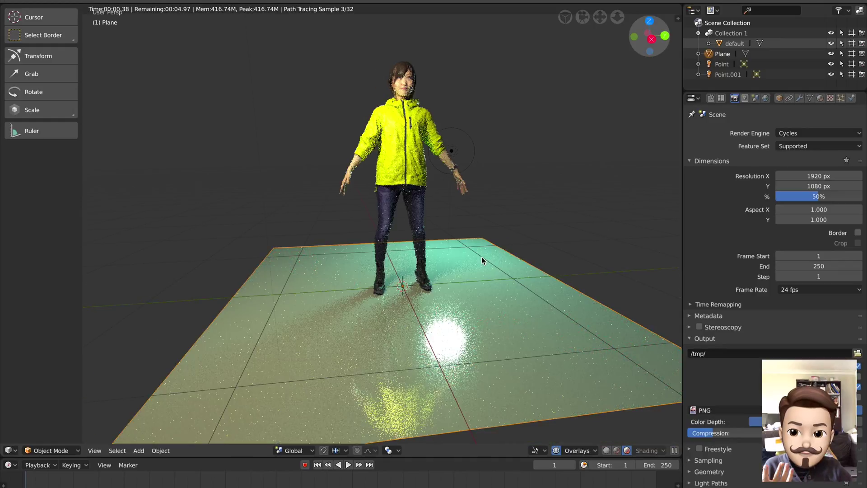
{"action": "scroll", "coordinate": [481, 256], "scroll_direction": "left", "scroll_amount": 3}
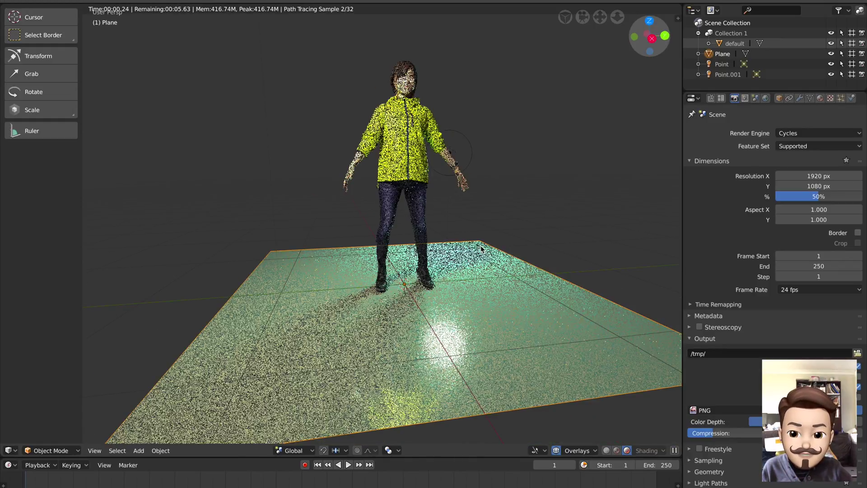
Set the render engine back to Eevee and view the figure's glow and floor reflection
{"action": "left_click", "coordinate": [818, 133]}
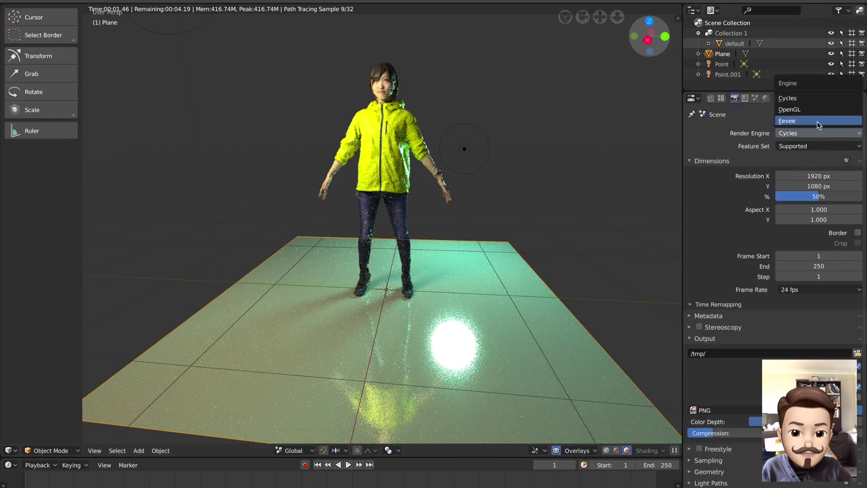
{"action": "left_click", "coordinate": [819, 122]}
{"action": "middle_click_drag", "start_coordinate": [463, 211], "coordinate": [556, 290]}
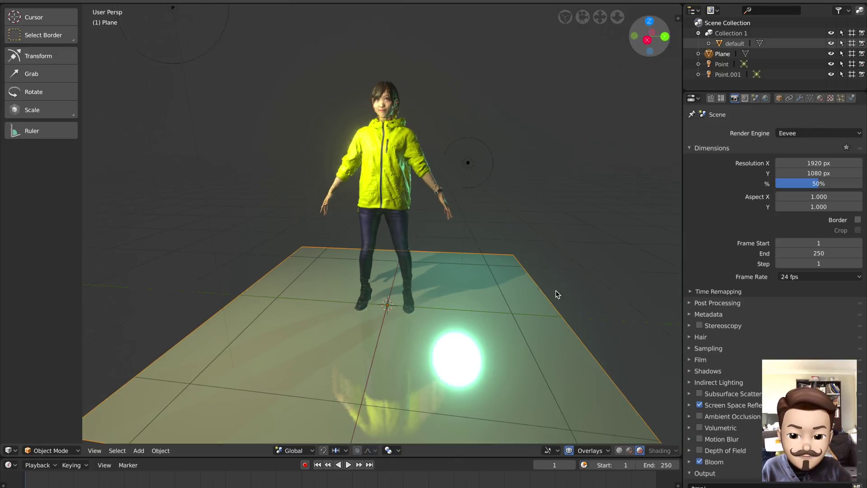
{"action": "middle_click_drag", "start_coordinate": [565, 367], "coordinate": [582, 368]}
Switch the viewport to Solid shading and set its lighting to MatCap with a grey matcap
{"action": "left_click", "coordinate": [633, 451]}
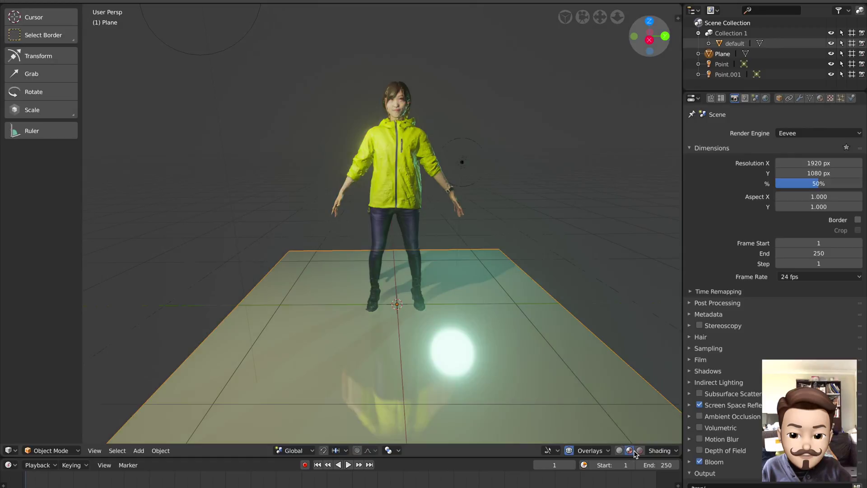
{"action": "left_click", "coordinate": [658, 451]}
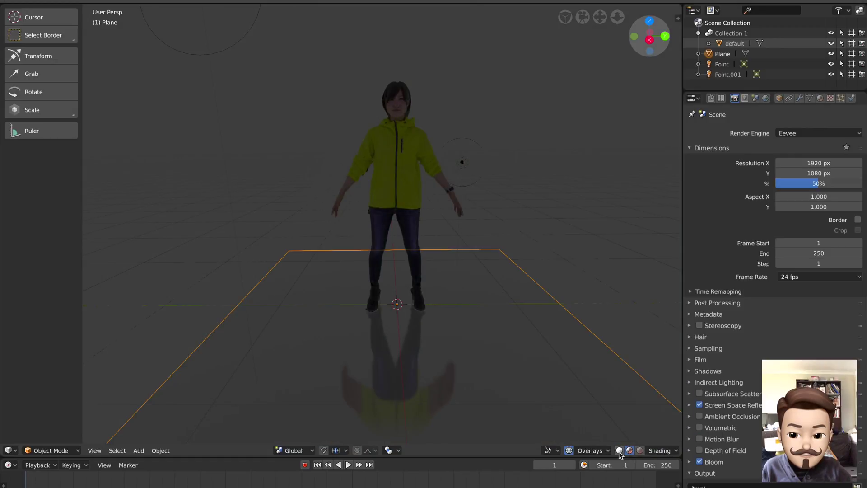
{"action": "left_click", "coordinate": [619, 451]}
{"action": "left_click", "coordinate": [660, 451]}
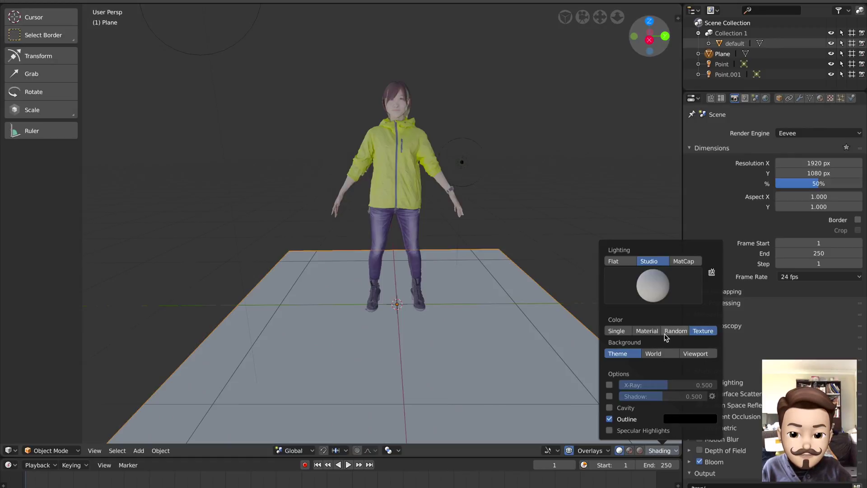
{"action": "left_click", "coordinate": [683, 264]}
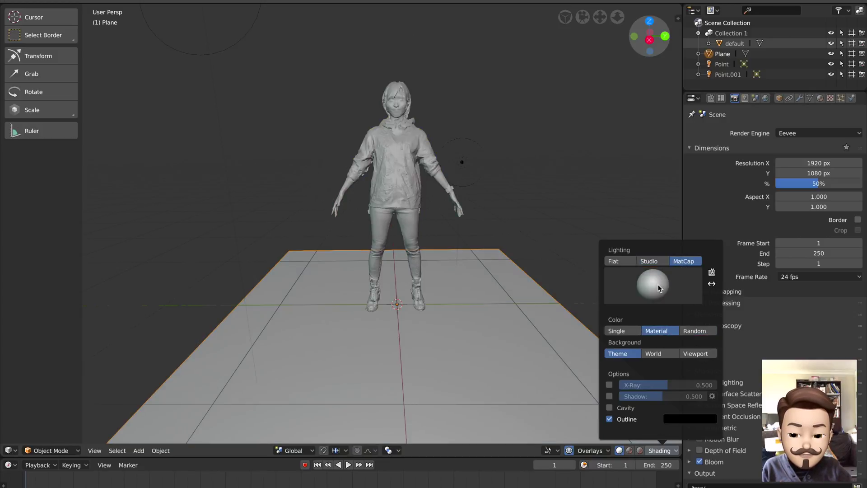
{"action": "left_click", "coordinate": [658, 288]}
{"action": "left_click", "coordinate": [460, 326]}
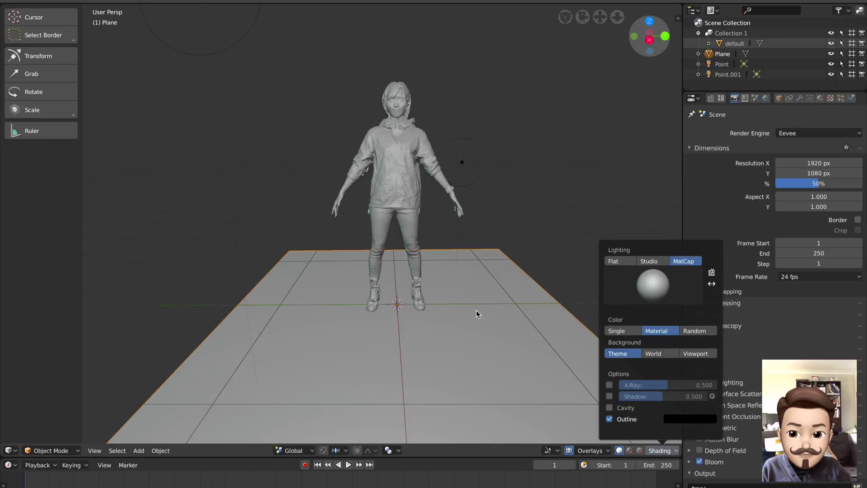
Duplicate the figure about 0.92 along Y and repeat the duplication to get a row of three figures
{"action": "middle_click_drag", "start_coordinate": [464, 300], "coordinate": [448, 315]}
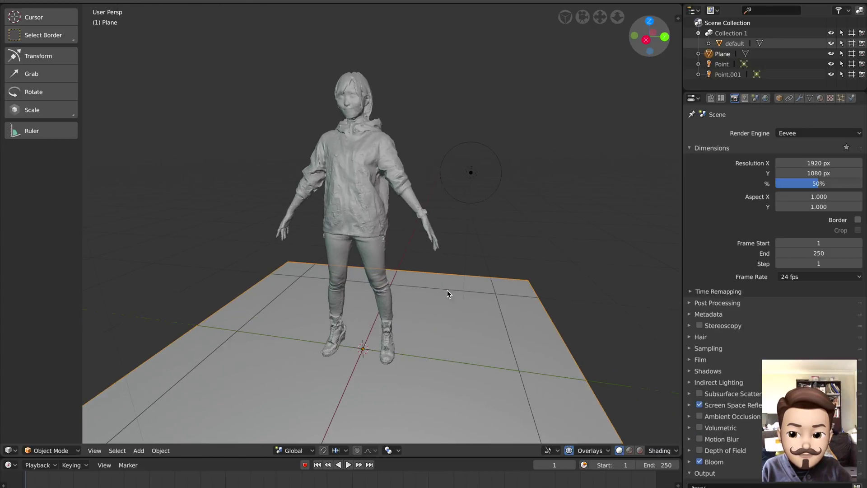
{"action": "scroll", "coordinate": [447, 290], "scroll_direction": "down", "scroll_amount": 4}
{"action": "right_click", "coordinate": [362, 220]}
{"action": "middle_click_drag", "start_coordinate": [392, 232], "coordinate": [403, 237]}
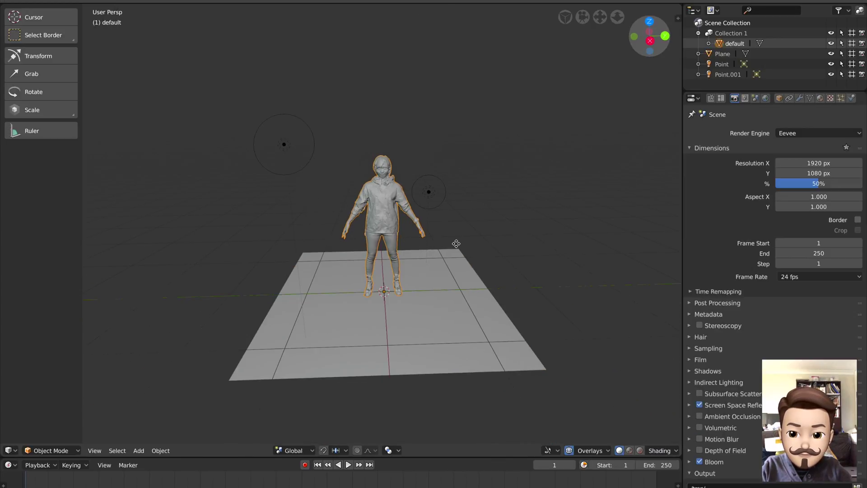
{"action": "key", "text": "shift+d"}
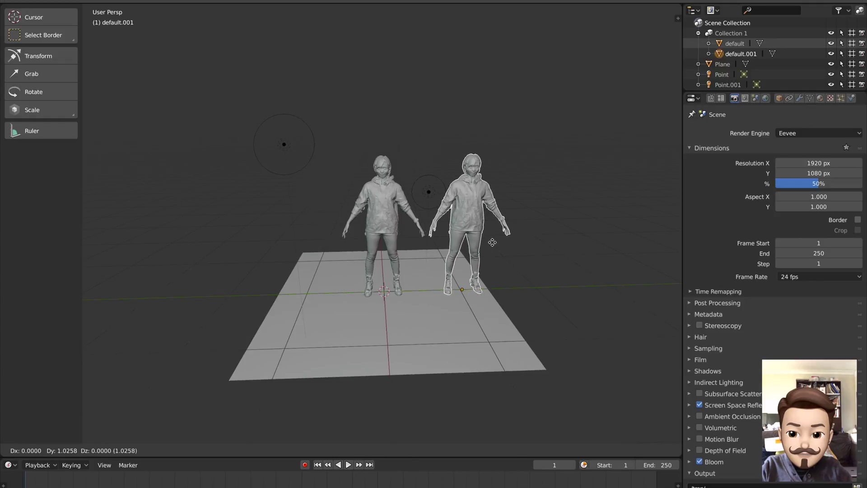
{"action": "left_click", "coordinate": [484, 237]}
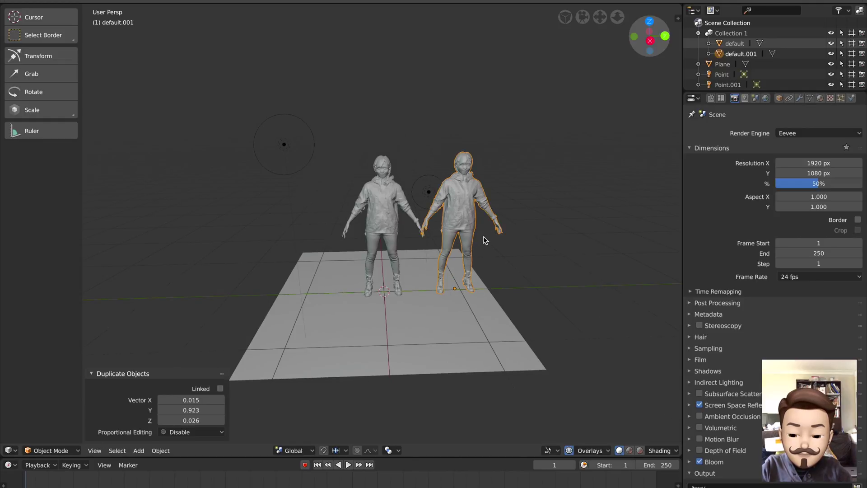
{"action": "key", "text": "shift+r"}
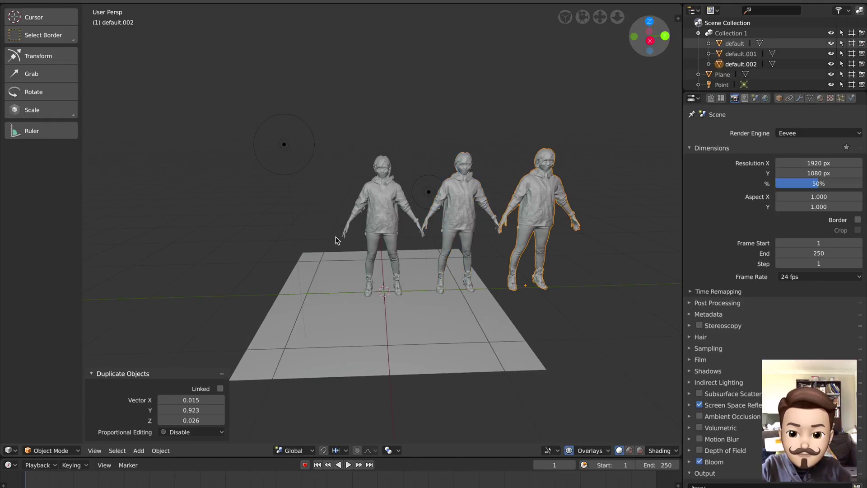
Select the floor plane and set the Solid shading object color to Random
{"action": "middle_click_drag", "start_coordinate": [335, 240], "coordinate": [388, 242]}
{"action": "left_click", "coordinate": [399, 330]}
{"action": "middle_click_drag", "start_coordinate": [409, 331], "coordinate": [434, 335]}
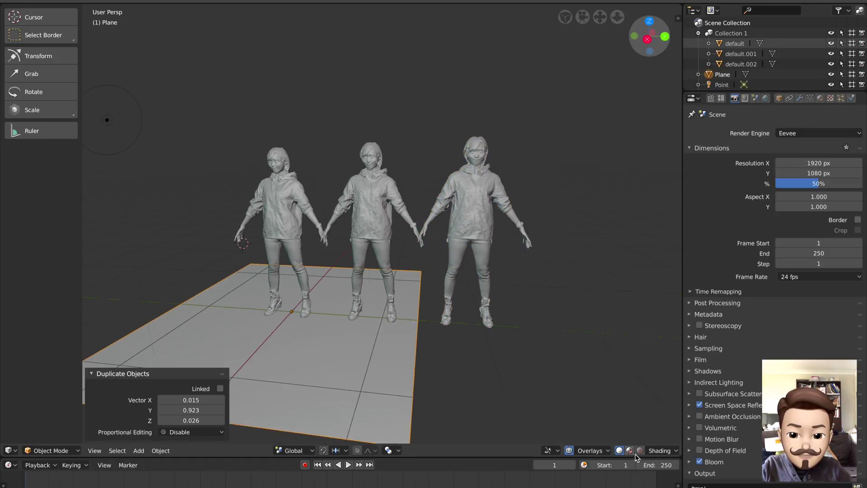
{"action": "left_click", "coordinate": [660, 449]}
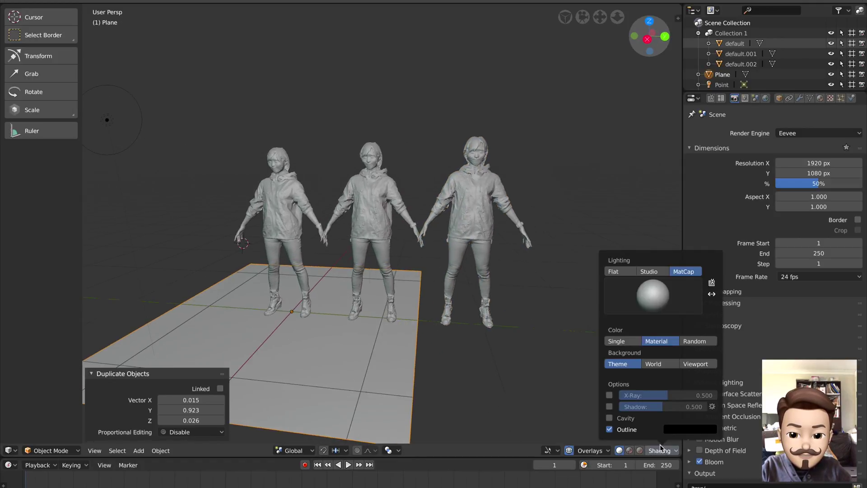
{"action": "left_click", "coordinate": [691, 347]}
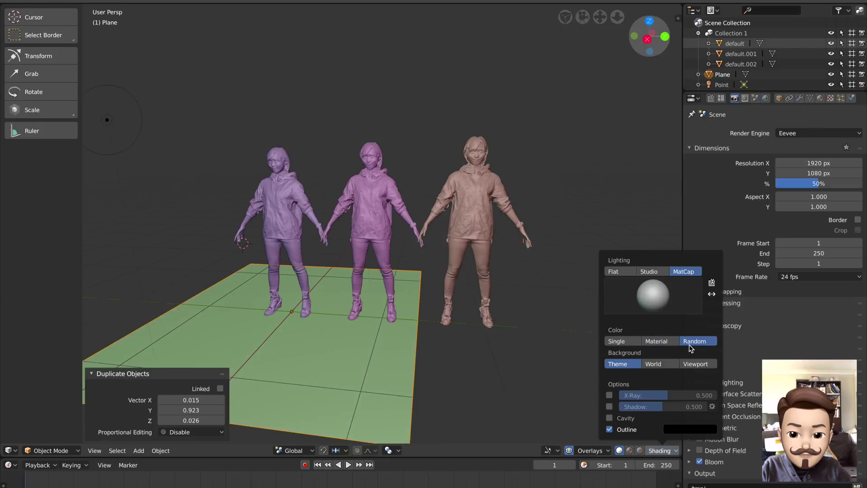
Try several matcaps on the randomly coloured objects and choose the glossy light-grey one
{"action": "left_click", "coordinate": [671, 292]}
{"action": "left_click", "coordinate": [593, 333]}
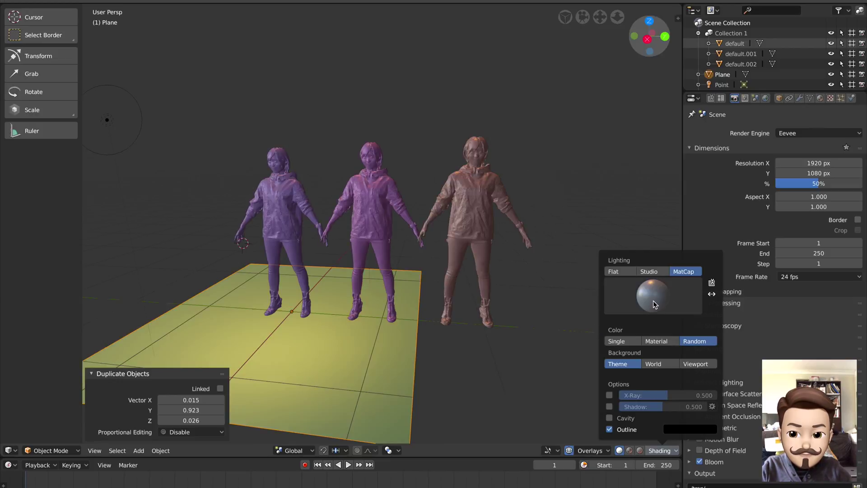
{"action": "left_click", "coordinate": [653, 298]}
{"action": "left_click", "coordinate": [656, 336]}
{"action": "left_click", "coordinate": [653, 296]}
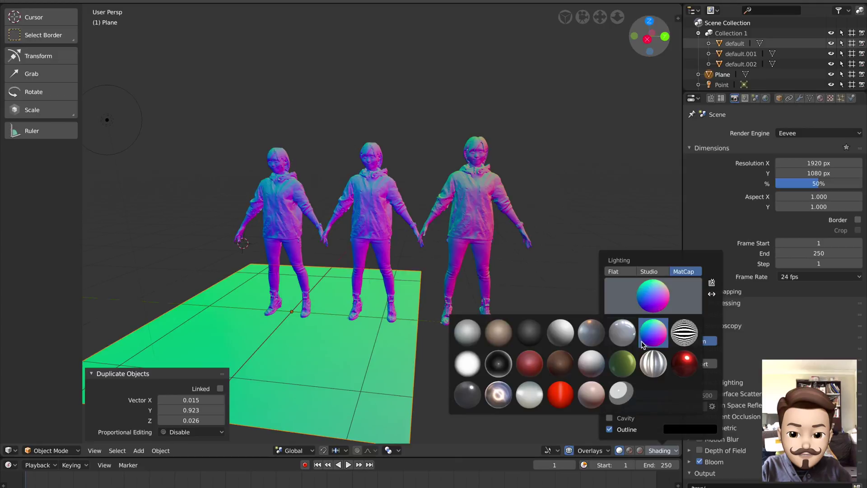
{"action": "left_click", "coordinate": [622, 333]}
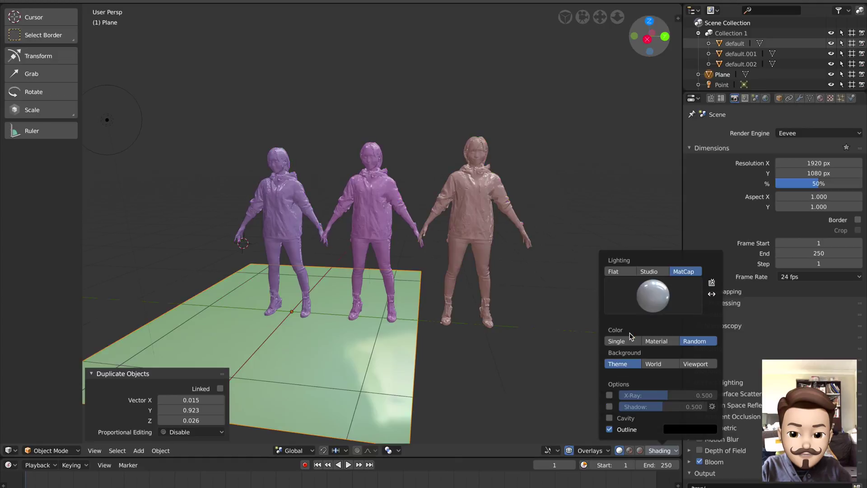
Select the middle figure and look through the MatCap lighting options of the Solid shading
{"action": "right_click", "coordinate": [379, 226]}
{"action": "middle_click_drag", "start_coordinate": [393, 229], "coordinate": [417, 234]}
{"action": "scroll", "coordinate": [417, 234], "scroll_direction": "up", "scroll_amount": 2}
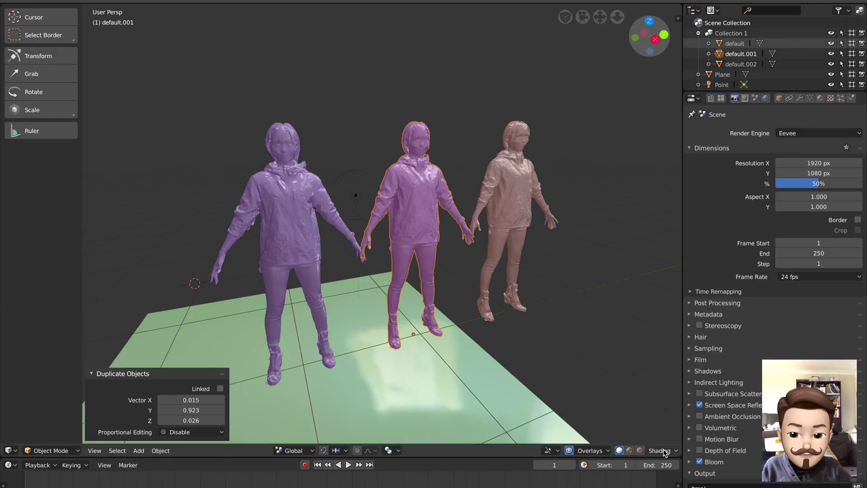
{"action": "left_click", "coordinate": [664, 451]}
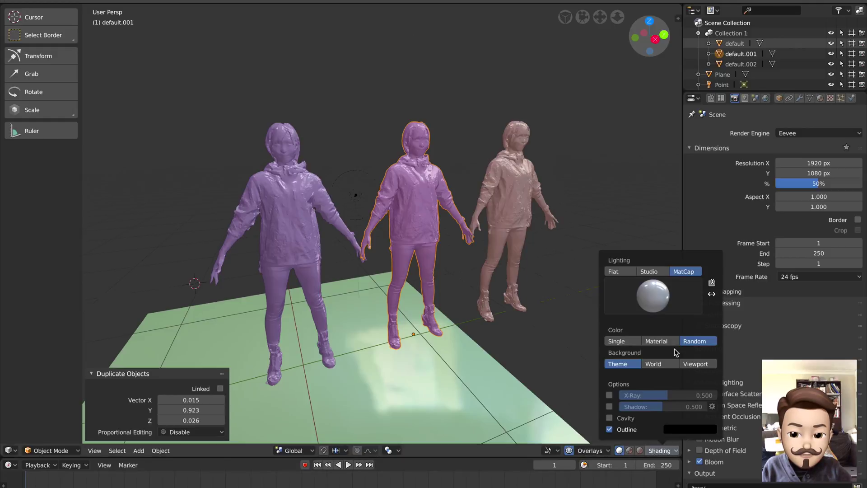
{"action": "left_click", "coordinate": [712, 284]}
{"action": "left_click", "coordinate": [461, 126]}
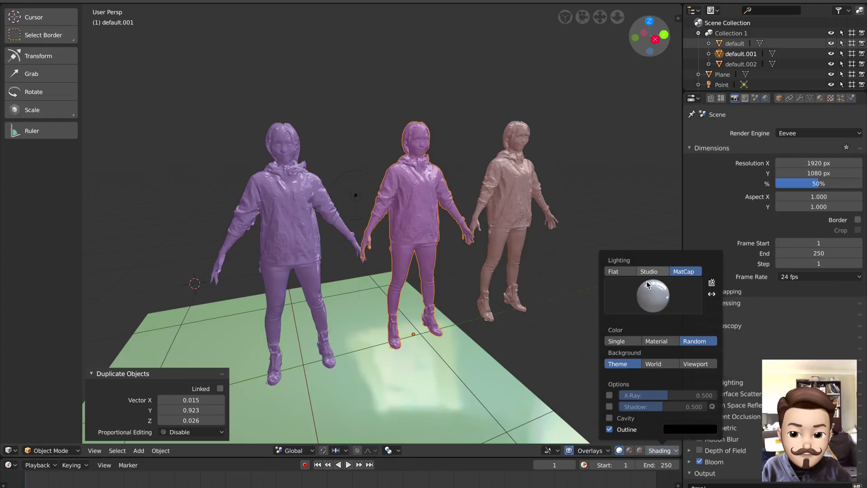
{"action": "left_click", "coordinate": [653, 298]}
{"action": "left_click", "coordinate": [653, 297]}
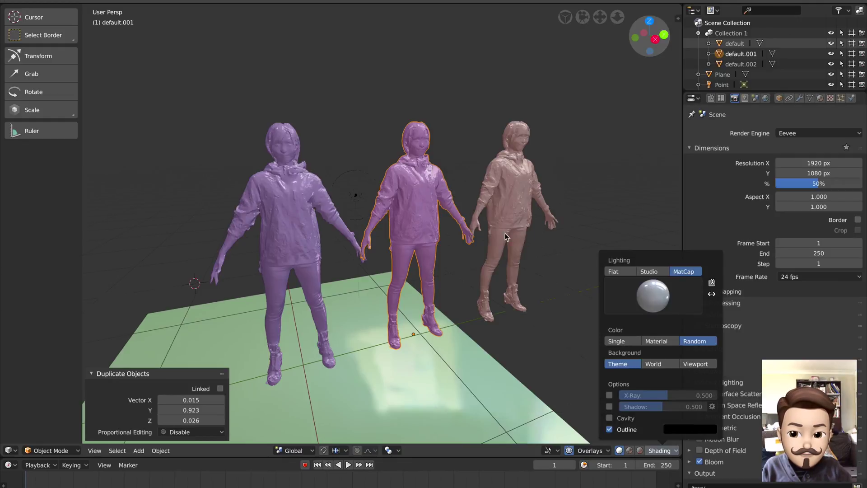
{"action": "middle_click_drag", "start_coordinate": [443, 221], "coordinate": [442, 227]}
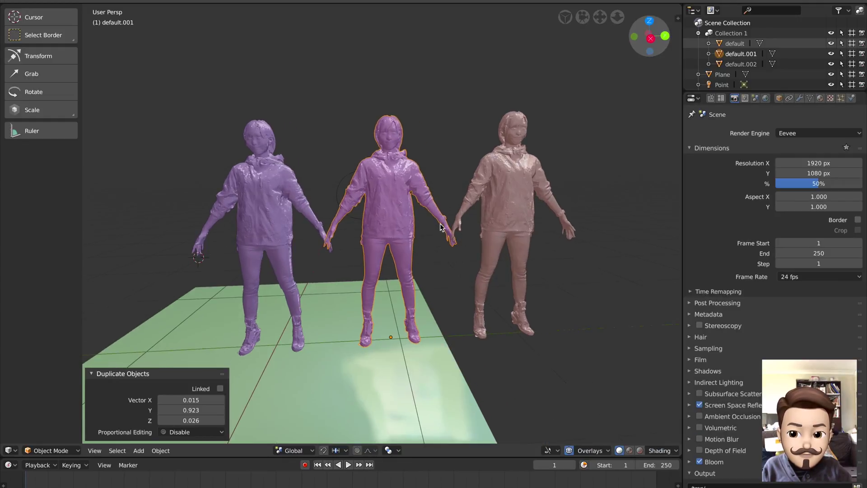
Open the Diffuse Color picker in the Viewport Display settings of the middle figure's material
{"action": "left_click", "coordinate": [819, 99]}
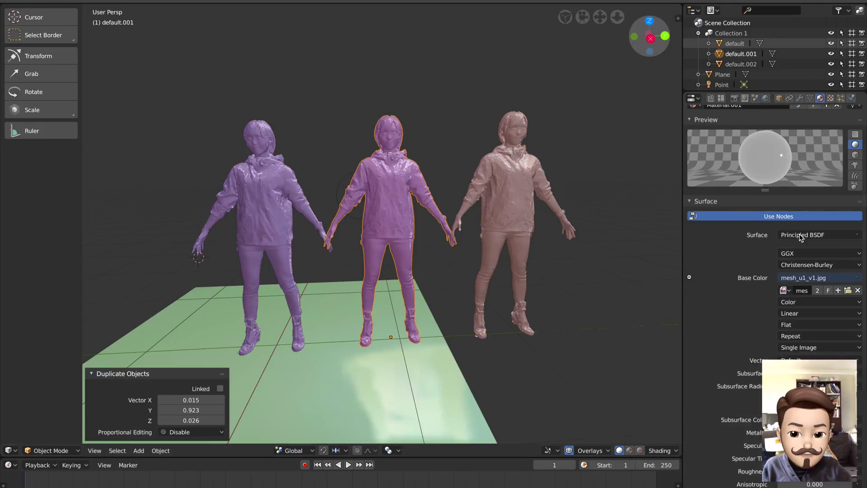
{"action": "scroll", "coordinate": [860, 279], "scroll_direction": "down", "scroll_amount": 10}
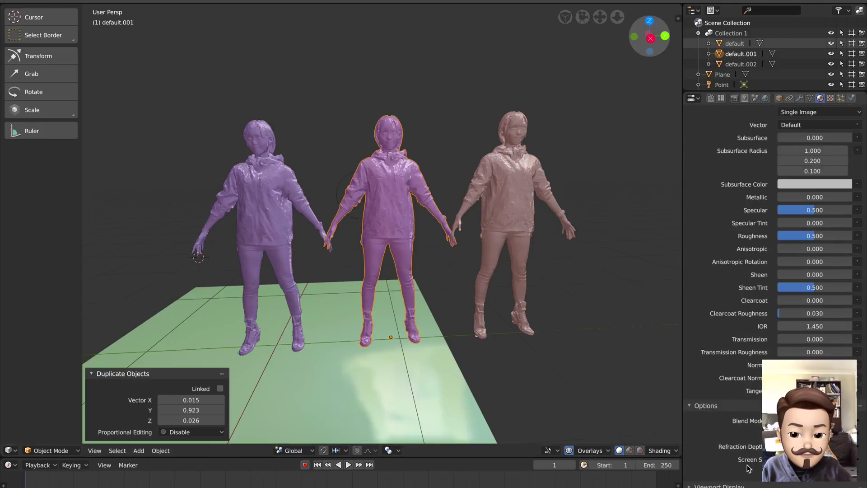
{"action": "scroll", "coordinate": [739, 486], "scroll_direction": "down", "scroll_amount": 2}
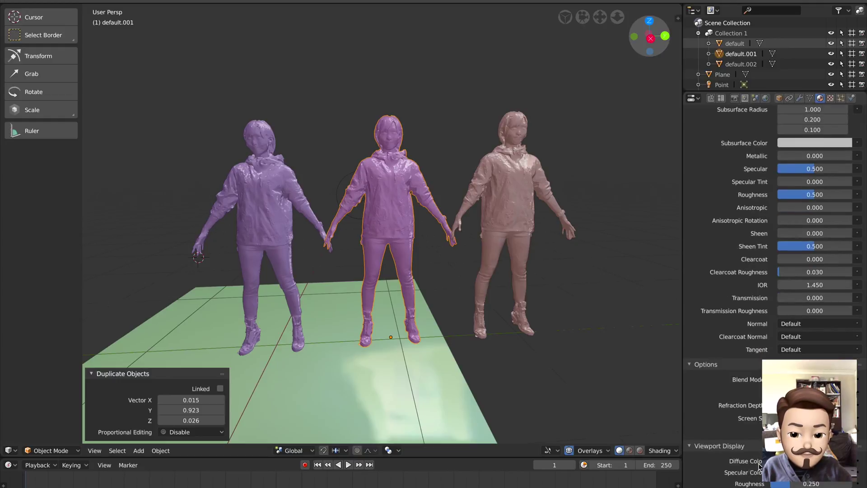
{"action": "left_click", "coordinate": [807, 461]}
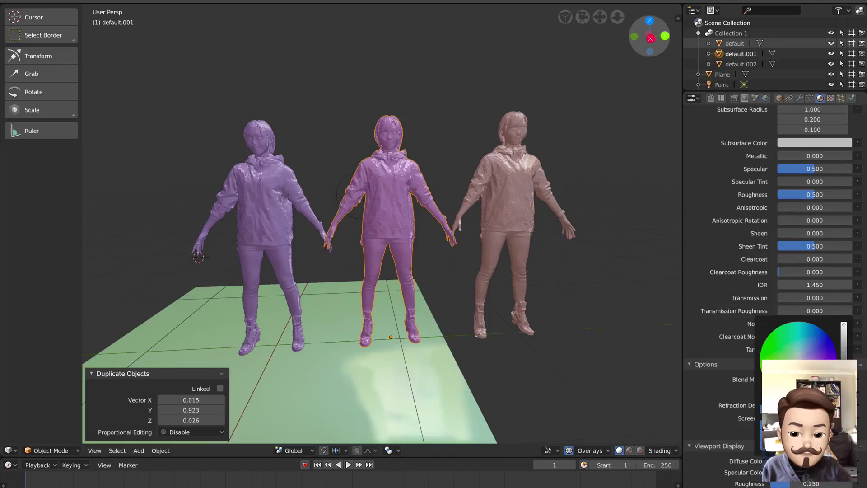
{"action": "middle_click_drag", "start_coordinate": [447, 297], "coordinate": [453, 292]}
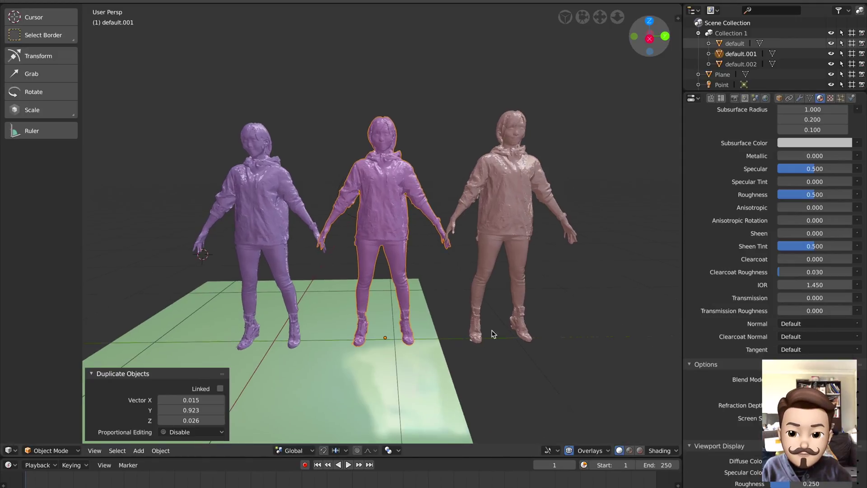
Try the swirled metallic matcap and the hard two-tone matcap on the randomly coloured objects
{"action": "left_click", "coordinate": [658, 450]}
{"action": "left_click", "coordinate": [654, 296]}
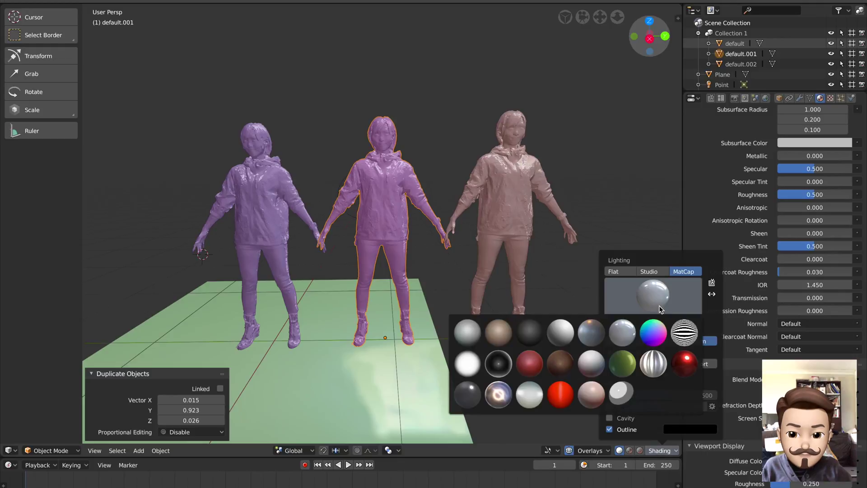
{"action": "left_click", "coordinate": [501, 400]}
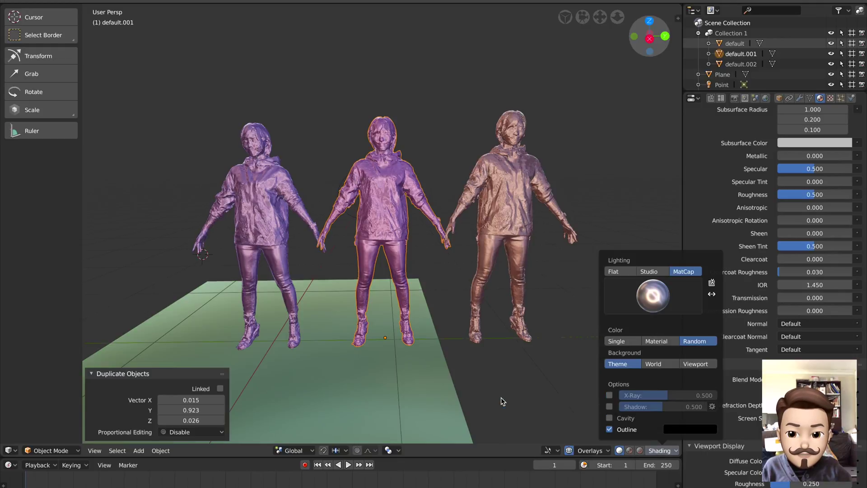
{"action": "left_click", "coordinate": [653, 296]}
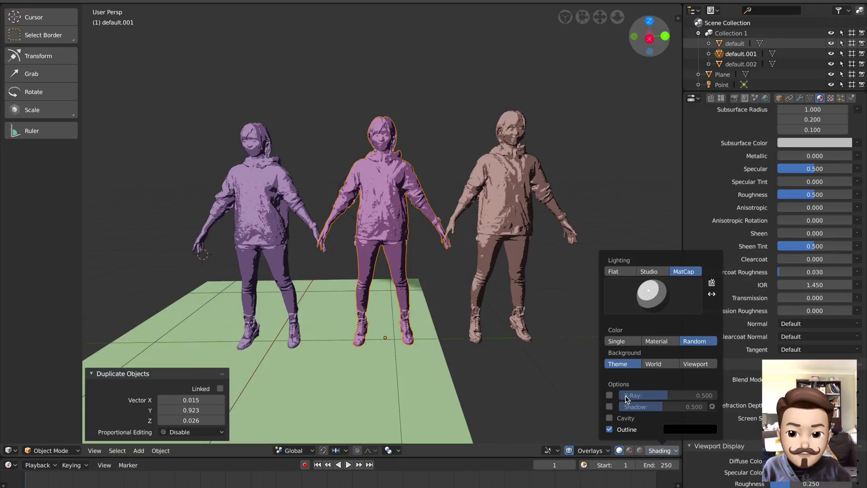
{"action": "mouse_move", "coordinate": [508, 292]}
{"action": "middle_mouse_down"}
{"action": "mouse_move", "coordinate": [475, 268]}
{"action": "mouse_move", "coordinate": [488, 282]}
{"action": "middle_mouse_up"}
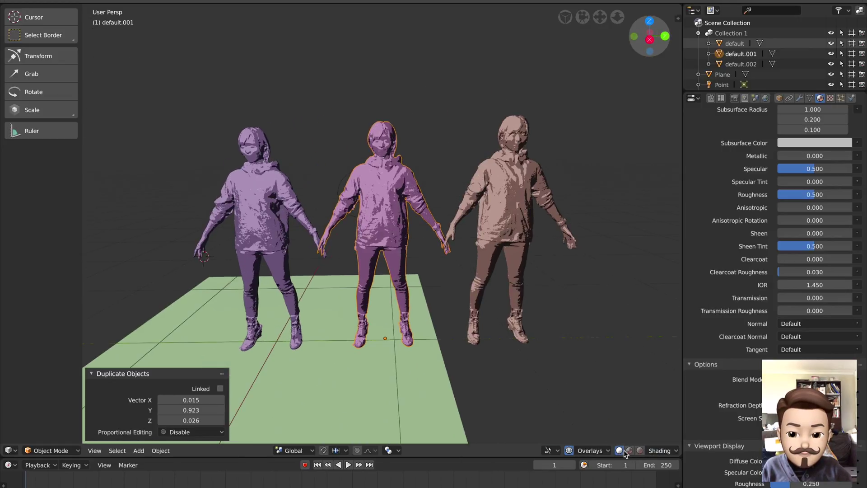
Set the Solid shading color to Material and change the figure material's viewport diffuse color to pale green
{"action": "left_click", "coordinate": [654, 451]}
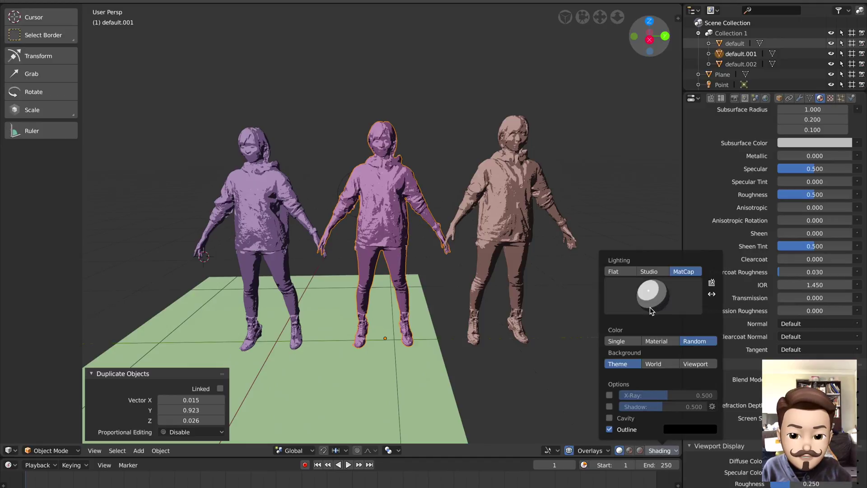
{"action": "left_click", "coordinate": [669, 342]}
{"action": "left_click", "coordinate": [694, 343]}
{"action": "left_click", "coordinate": [669, 344]}
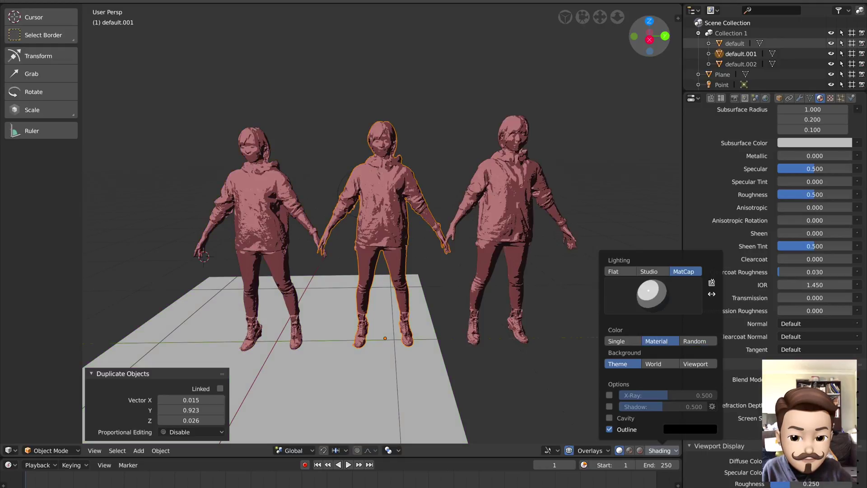
{"action": "left_click", "coordinate": [811, 461]}
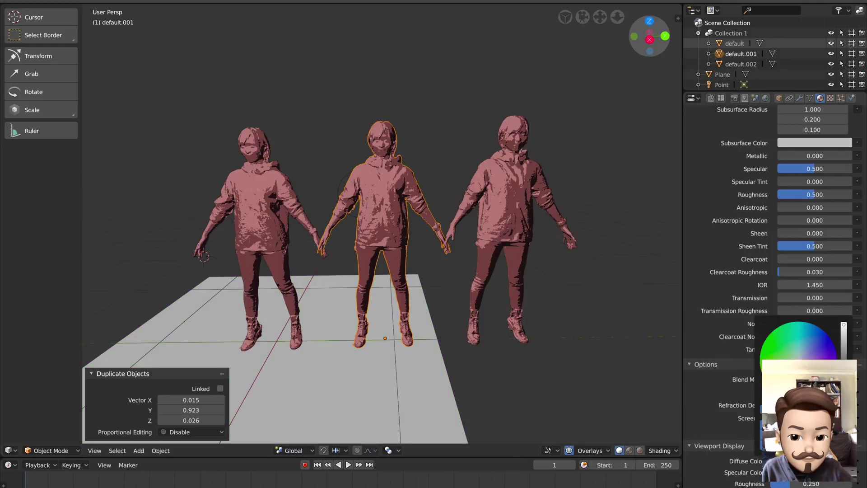
{"action": "left_click_drag", "start_coordinate": [799, 375], "coordinate": [792, 356]}
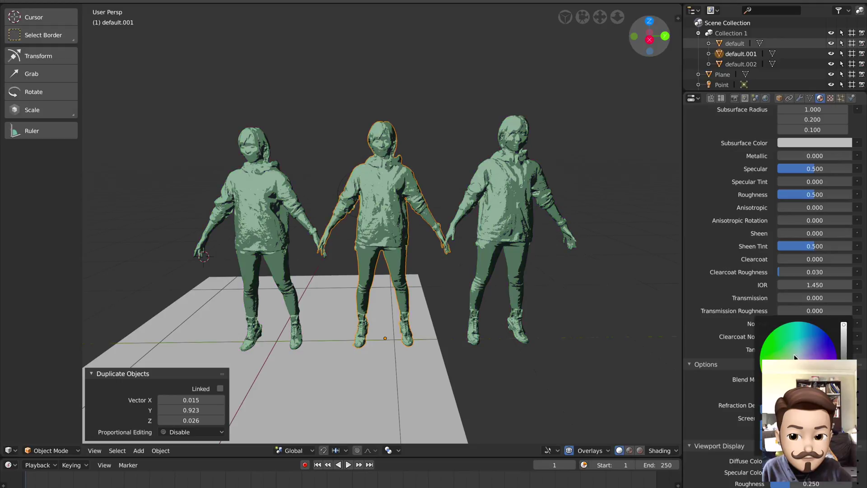
Set the Solid shading color back to Random and apply the soft plain grey matcap
{"action": "left_click", "coordinate": [659, 449]}
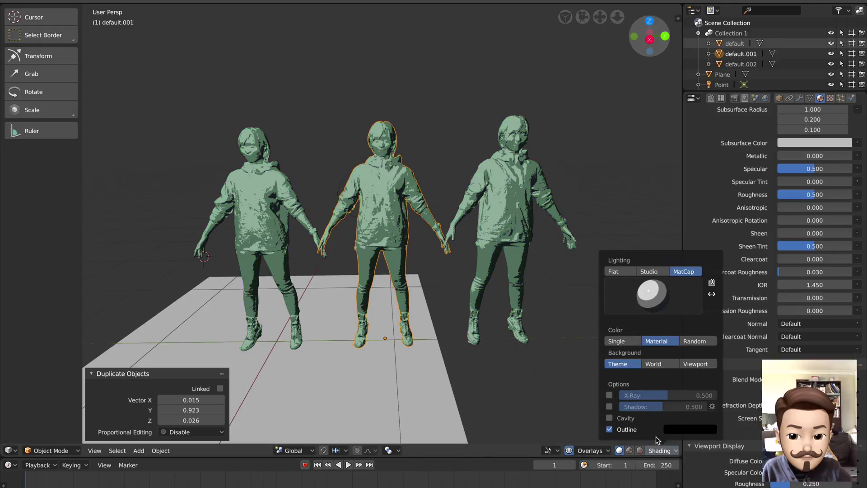
{"action": "left_click", "coordinate": [689, 343]}
{"action": "left_click", "coordinate": [651, 293]}
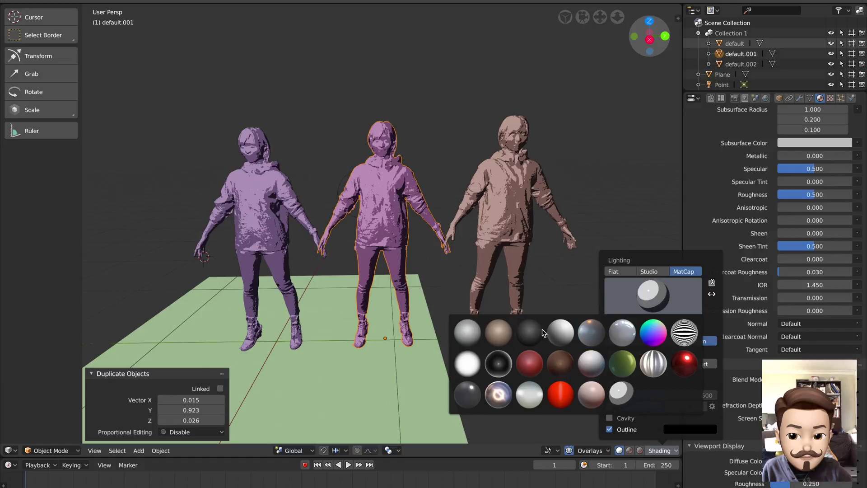
{"action": "left_click", "coordinate": [529, 332]}
{"action": "left_click", "coordinate": [649, 304]}
{"action": "left_click", "coordinate": [468, 332]}
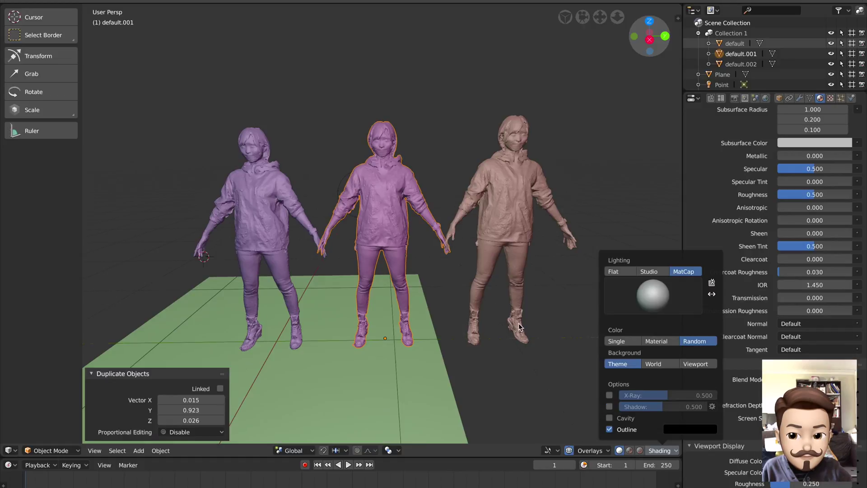
Try the brown, light-grey, blue-grey with orange highlight, rainbow normal and zebra-striped matcaps in turn
{"action": "left_click", "coordinate": [642, 303]}
{"action": "left_click", "coordinate": [502, 335]}
{"action": "left_click", "coordinate": [647, 306]}
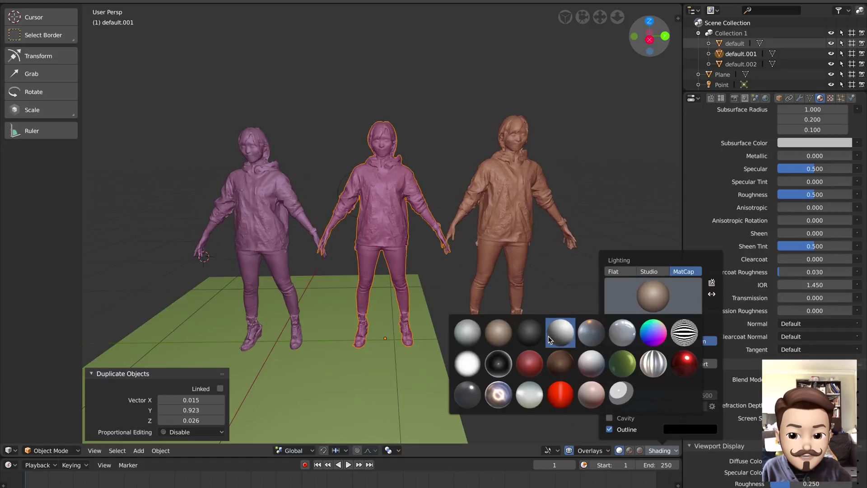
{"action": "left_click", "coordinate": [533, 333]}
{"action": "left_click", "coordinate": [630, 305]}
{"action": "left_click", "coordinate": [594, 324]}
{"action": "left_click", "coordinate": [650, 296]}
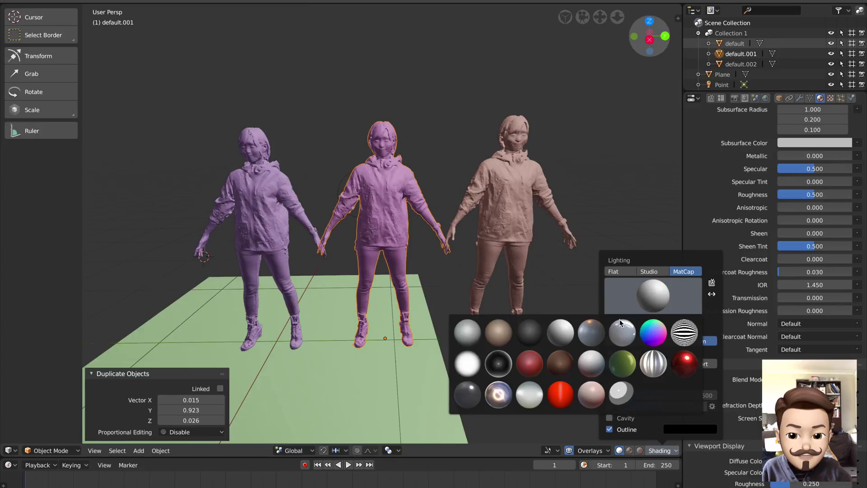
{"action": "left_click", "coordinate": [621, 332]}
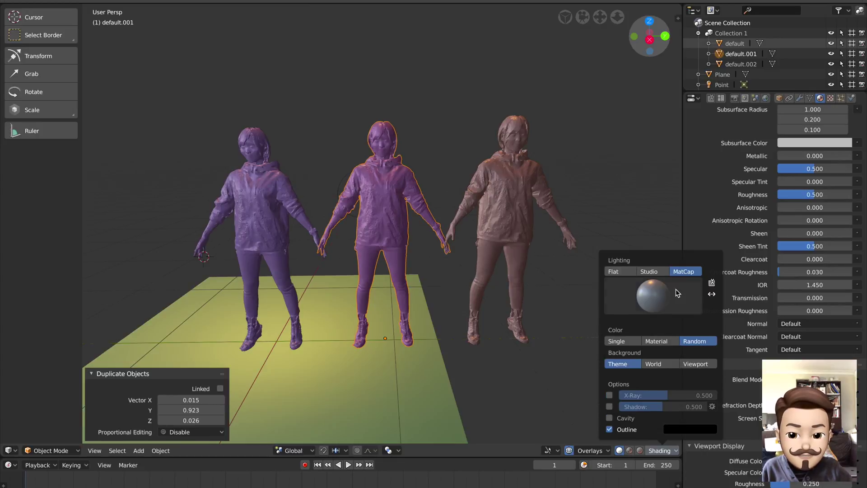
{"action": "left_click", "coordinate": [653, 296]}
{"action": "left_click", "coordinate": [654, 332]}
{"action": "left_click", "coordinate": [674, 311]}
{"action": "left_click", "coordinate": [683, 331]}
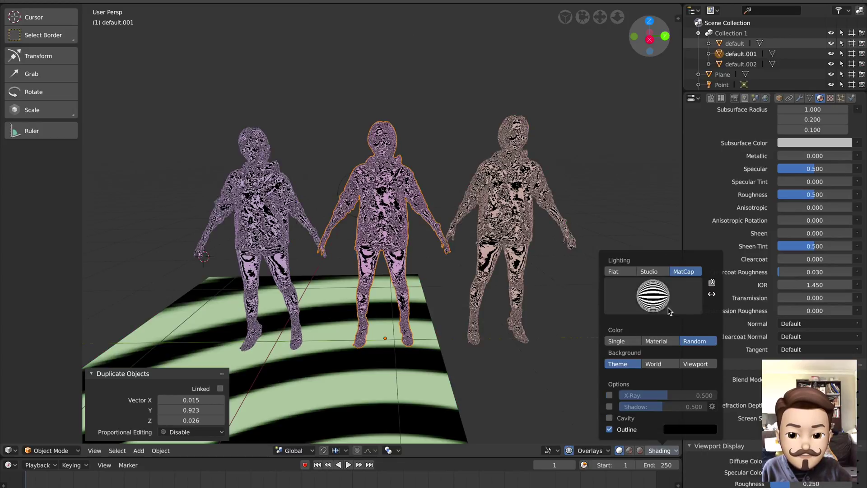
Try the glossy red, striped metallic, green, pale grey, dark brown and matte red matcaps on the figures
{"action": "left_click", "coordinate": [660, 301]}
{"action": "left_click", "coordinate": [685, 391]}
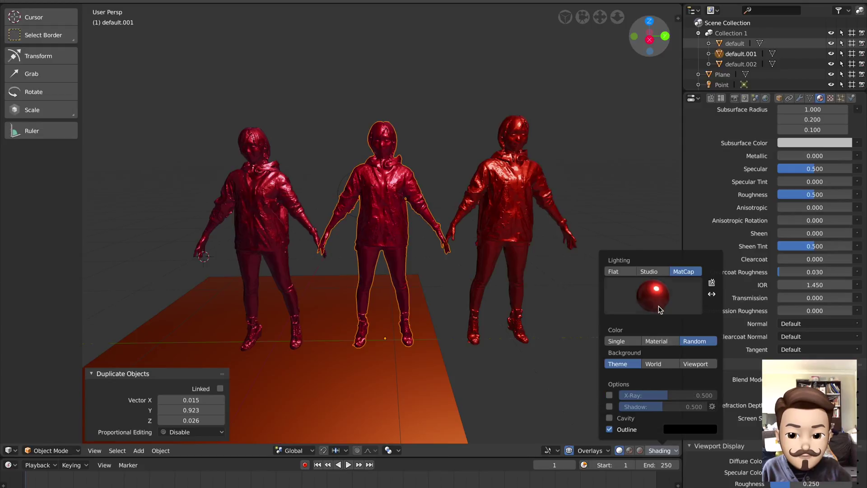
{"action": "left_click", "coordinate": [657, 301]}
{"action": "left_click", "coordinate": [656, 357]}
{"action": "left_click", "coordinate": [653, 298]}
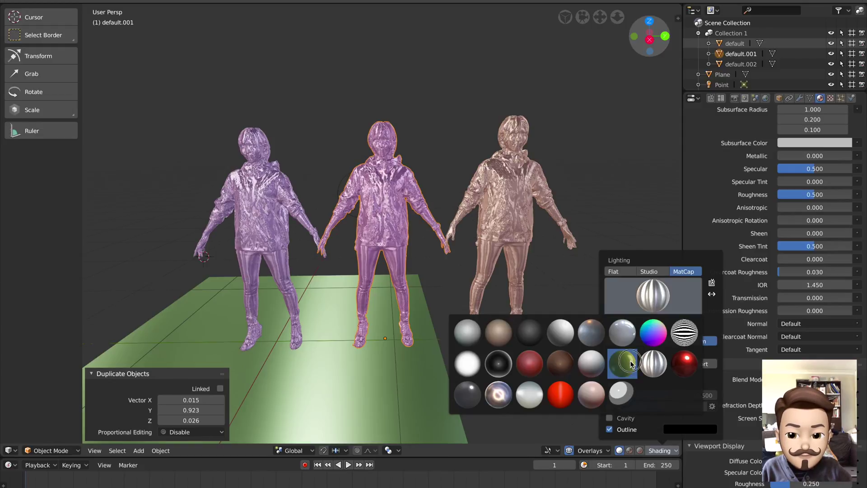
{"action": "left_click", "coordinate": [620, 362]}
{"action": "left_click", "coordinate": [648, 298]}
{"action": "left_click", "coordinate": [609, 356]}
{"action": "left_click", "coordinate": [650, 300]}
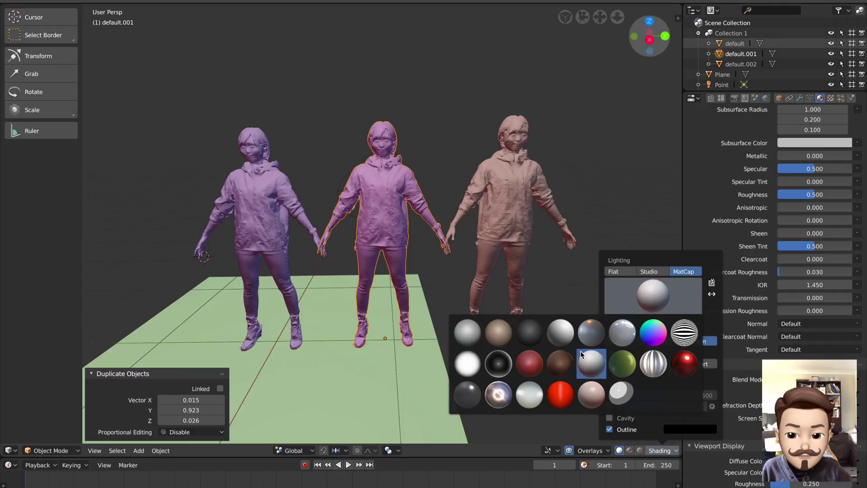
{"action": "left_click", "coordinate": [561, 364]}
{"action": "left_click", "coordinate": [646, 301]}
{"action": "left_click", "coordinate": [561, 336]}
Try the black rim-lit, flat white, swirled metallic, pearl, bright red, pinkish and two-tone matcaps one after another
{"action": "left_click", "coordinate": [652, 297]}
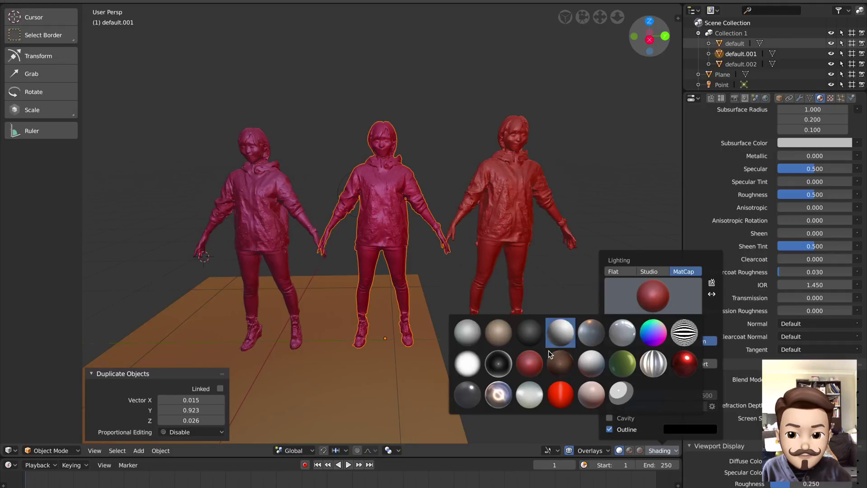
{"action": "left_click", "coordinate": [517, 365]}
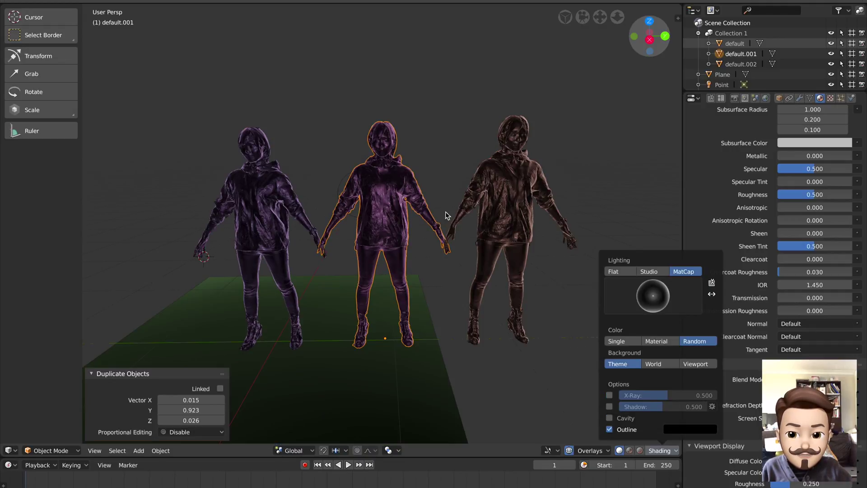
{"action": "left_click", "coordinate": [653, 299]}
{"action": "left_click", "coordinate": [467, 363]}
{"action": "left_click", "coordinate": [658, 301]}
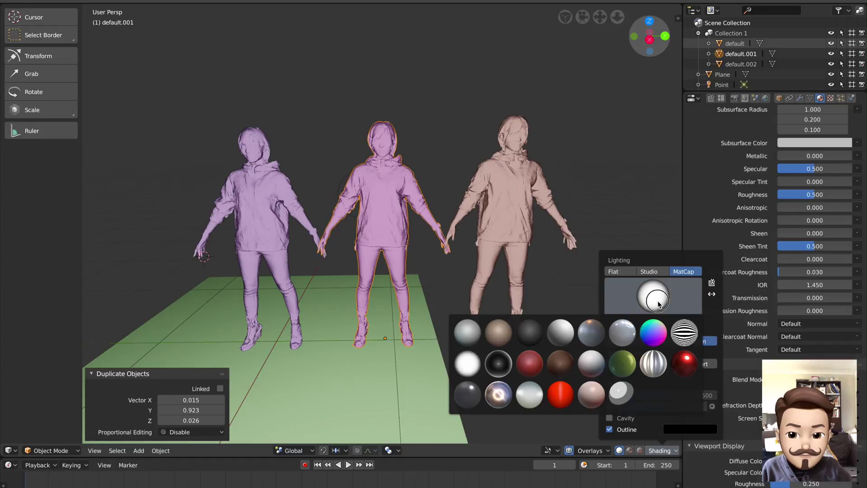
{"action": "left_click", "coordinate": [498, 394]}
{"action": "left_click", "coordinate": [653, 298]}
{"action": "left_click", "coordinate": [529, 395]}
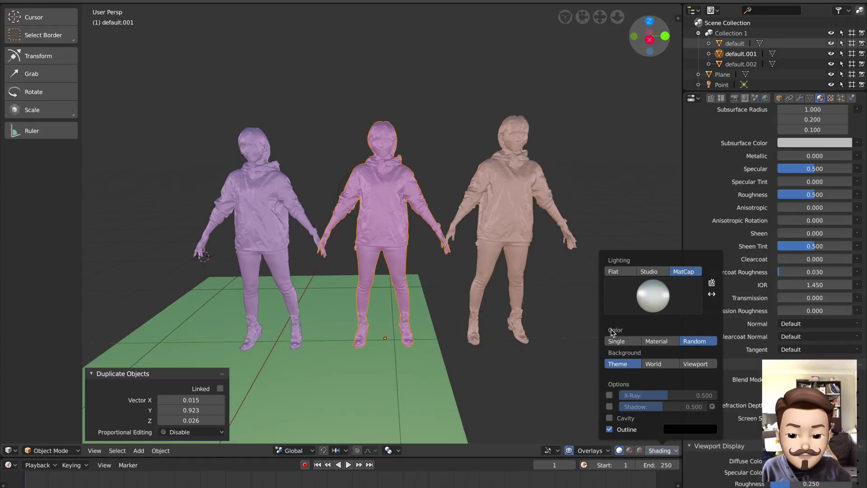
{"action": "left_click", "coordinate": [653, 297]}
{"action": "left_click", "coordinate": [561, 395]}
{"action": "left_click", "coordinate": [652, 298]}
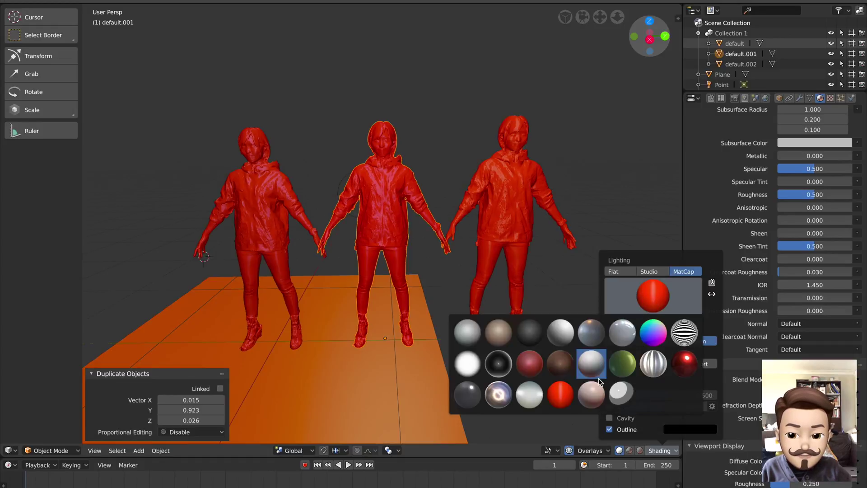
{"action": "left_click", "coordinate": [592, 394]}
{"action": "left_click", "coordinate": [652, 289]}
{"action": "left_click", "coordinate": [622, 393]}
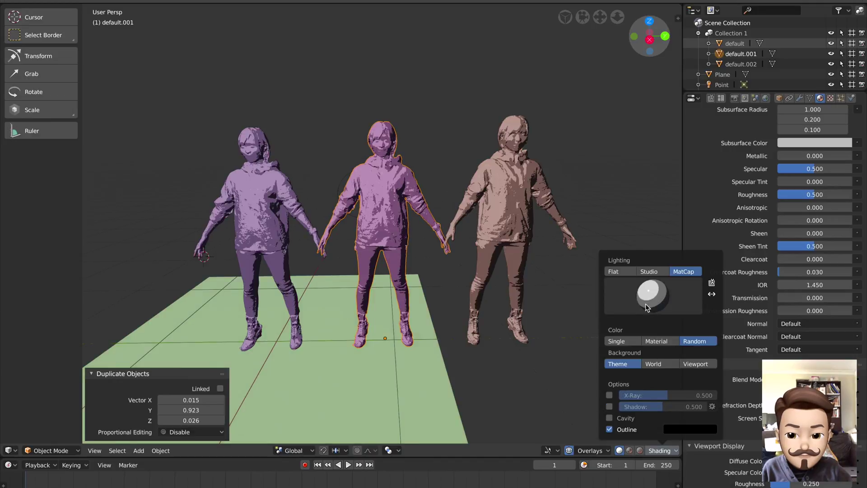
Compare the pinkish and glossy light-grey matcaps, and choose the blue-grey matcap with the orange highlight
{"action": "left_click", "coordinate": [646, 307]}
{"action": "left_click", "coordinate": [611, 391]}
{"action": "left_click", "coordinate": [635, 312]}
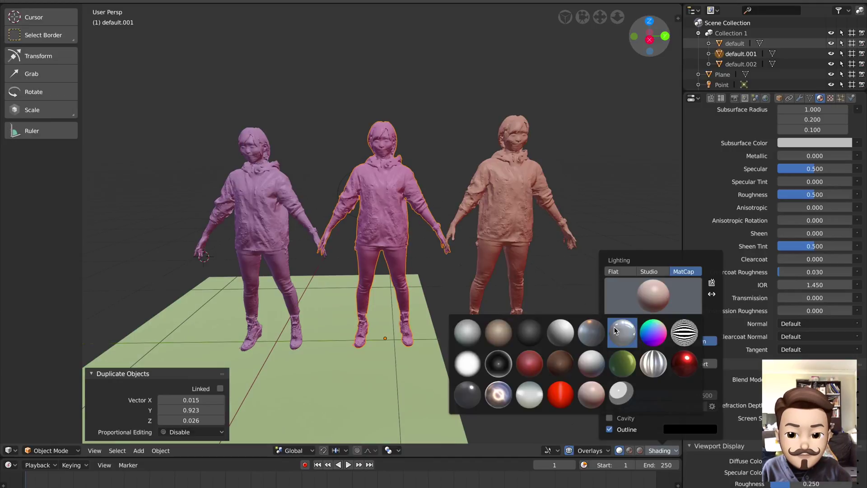
{"action": "left_click", "coordinate": [615, 327]}
{"action": "left_click", "coordinate": [631, 312]}
{"action": "left_click", "coordinate": [631, 324]}
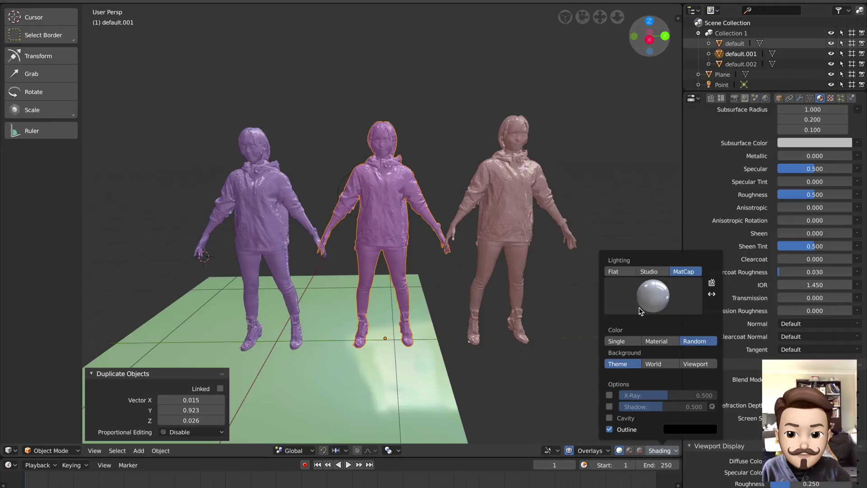
{"action": "left_click", "coordinate": [639, 305]}
{"action": "left_click", "coordinate": [591, 332]}
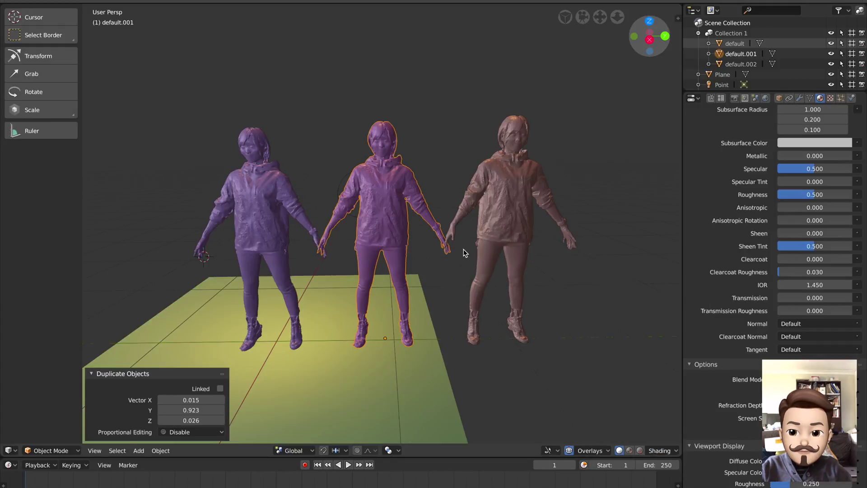
Enlarge the floor plane and move it about -0.1 in X, 0.8 in Y and -0.05 in Z so it lies beneath all three figures
{"action": "middle_click_drag", "start_coordinate": [465, 253], "coordinate": [456, 253]}
{"action": "right_click", "coordinate": [422, 302]}
{"action": "middle_click_drag", "start_coordinate": [422, 302], "coordinate": [448, 308]}
{"action": "scroll", "coordinate": [449, 308], "scroll_direction": "down", "scroll_amount": 4}
{"action": "key", "text": "s"}
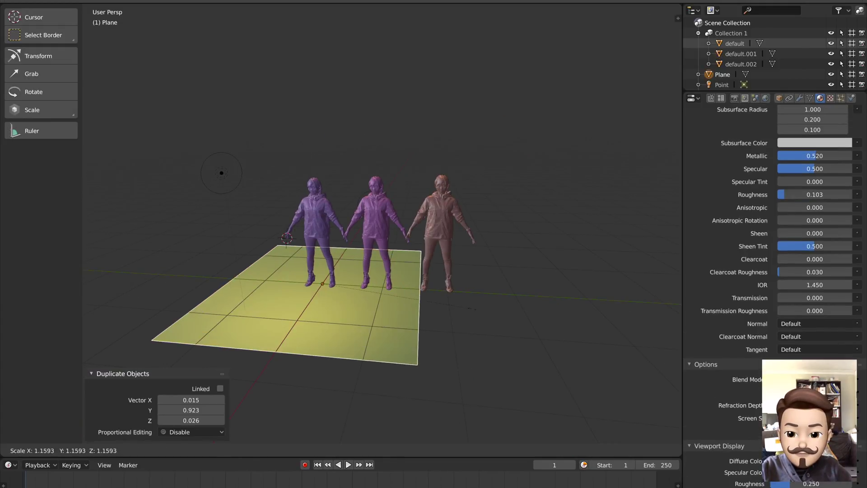
{"action": "left_click", "coordinate": [502, 311]}
{"action": "key", "text": "g"}
{"action": "left_click", "coordinate": [505, 315]}
{"action": "scroll", "coordinate": [501, 312], "scroll_direction": "up", "scroll_amount": 2}
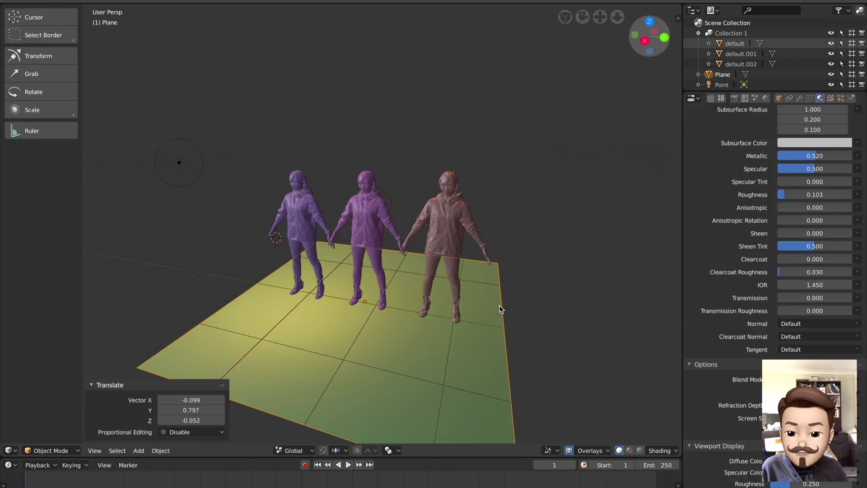
Open the splash screen to check the build version and date, and close it again
{"action": "middle_click_drag", "start_coordinate": [117, 166], "coordinate": [129, 166]}
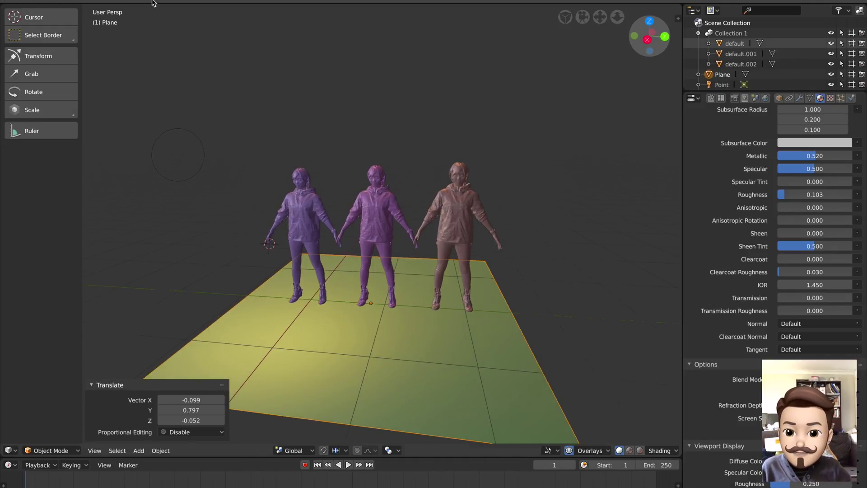
{"action": "left_click", "coordinate": [124, 1]}
{"action": "left_click", "coordinate": [149, 93]}
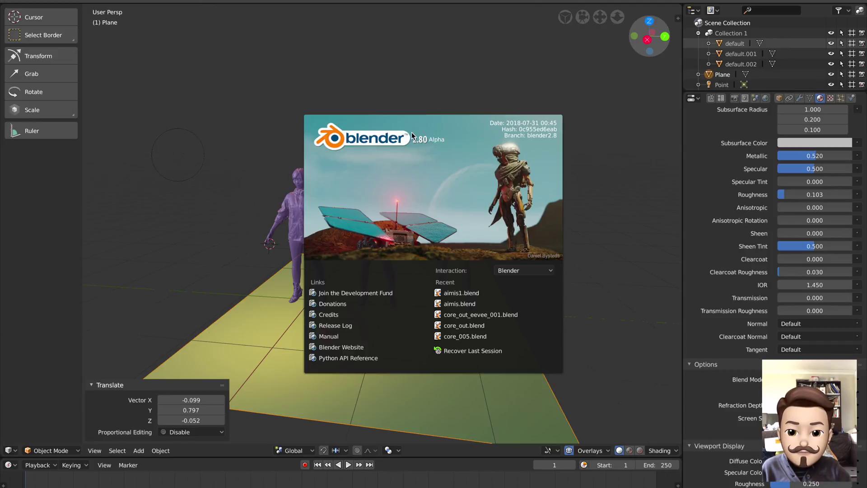
{"action": "middle_click_drag", "start_coordinate": [407, 93], "coordinate": [435, 181]}
Select all three figures and duplicate them along the X axis by about -0.515 to form a second row
{"action": "scroll", "coordinate": [446, 323], "scroll_direction": "up", "scroll_amount": 2}
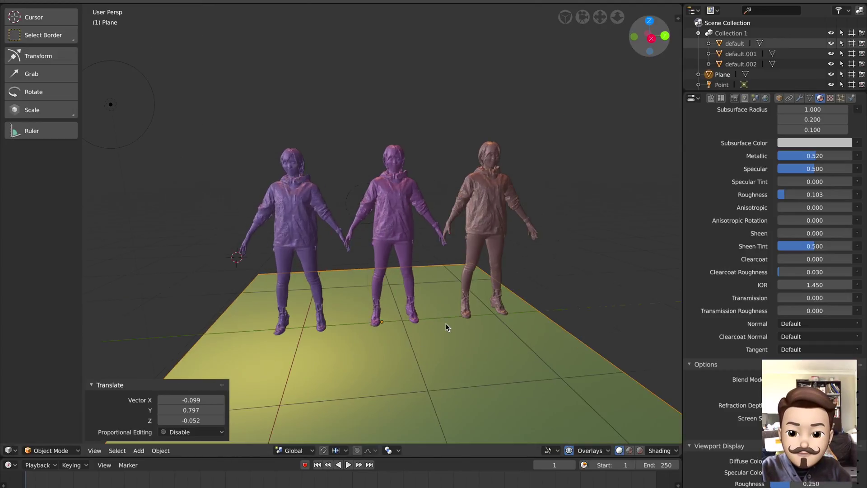
{"action": "left_click", "coordinate": [478, 261]}
{"action": "left_click", "coordinate": [398, 232], "text": "shift"}
{"action": "left_click", "coordinate": [320, 230], "text": "shift"}
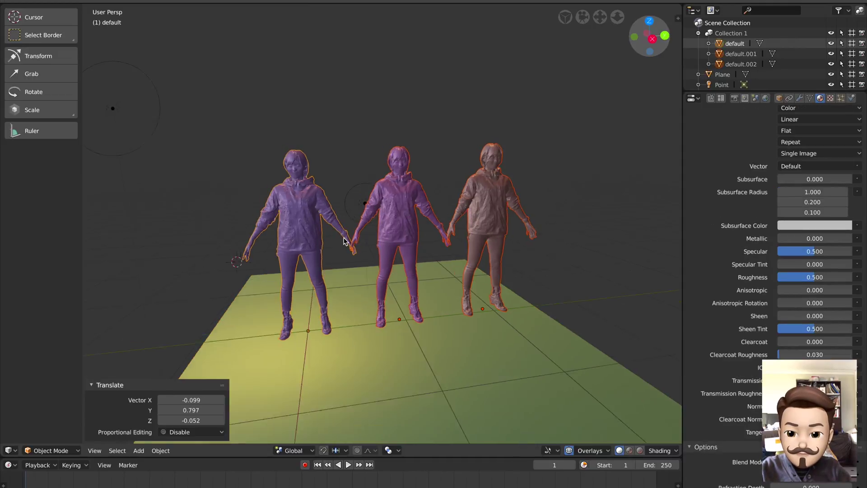
{"action": "middle_click_drag", "start_coordinate": [321, 230], "coordinate": [418, 287]}
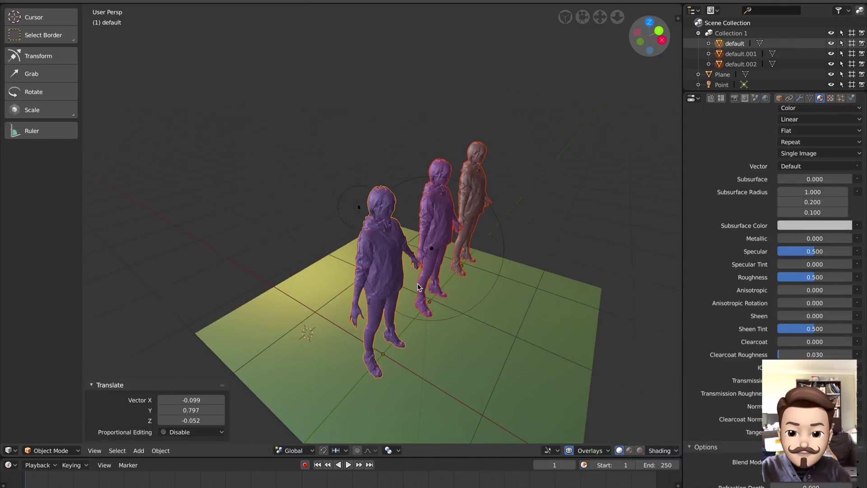
{"action": "key", "text": "shift+d"}
{"action": "key", "text": "x"}
{"action": "left_click", "coordinate": [380, 269]}
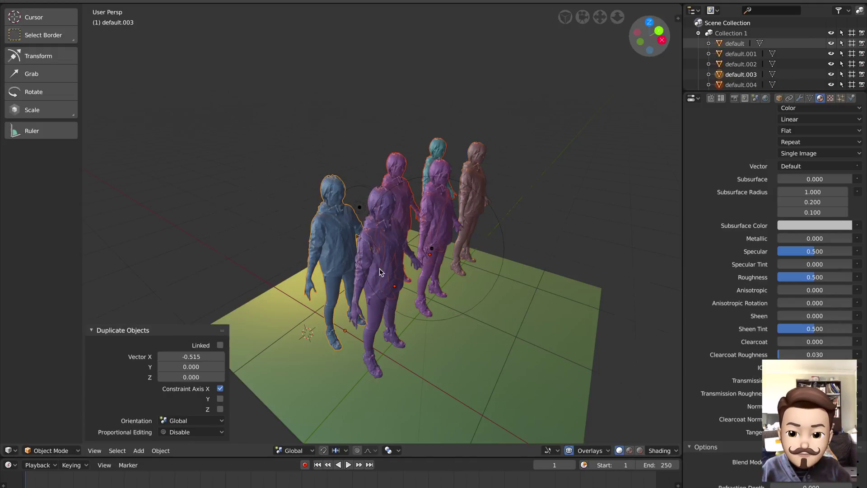
Shift the duplicated back row sideways by about half a figure spacing so its figures stand staggered behind the front row
{"action": "middle_click_drag", "start_coordinate": [379, 268], "coordinate": [499, 256]}
{"action": "key", "text": "g"}
{"action": "left_click", "coordinate": [386, 270]}
Select every object in the scene, and reduce the selection to only the brown figure at the end of the front row
{"action": "key", "text": "a"}
{"action": "scroll", "coordinate": [423, 263], "scroll_direction": "up", "scroll_amount": 3}
{"action": "scroll", "coordinate": [428, 266], "scroll_direction": "down", "scroll_amount": 2}
{"action": "scroll", "coordinate": [450, 284], "scroll_direction": "up", "scroll_amount": 2}
{"action": "scroll", "coordinate": [497, 275], "scroll_direction": "down", "scroll_amount": 3}
{"action": "scroll", "coordinate": [478, 282], "scroll_direction": "up", "scroll_amount": 2}
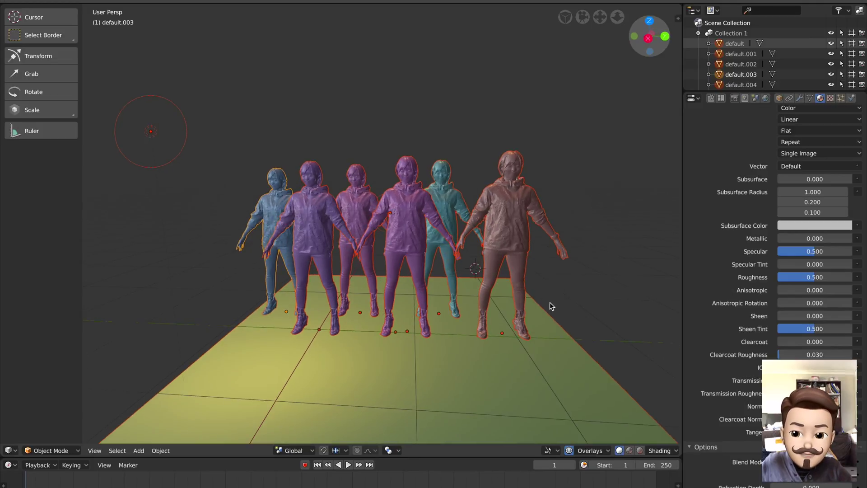
{"action": "middle_click_drag", "start_coordinate": [549, 302], "coordinate": [488, 235]}
{"action": "left_click", "coordinate": [489, 227]}
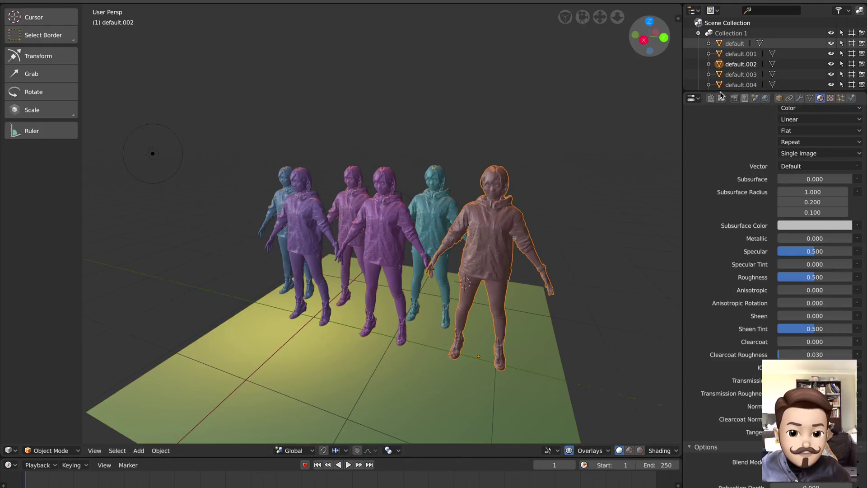
Enlarge the scene outliner until the plane and both point lights are listed, and widen it together with the properties area
{"action": "left_click_drag", "start_coordinate": [720, 92], "coordinate": [719, 171]}
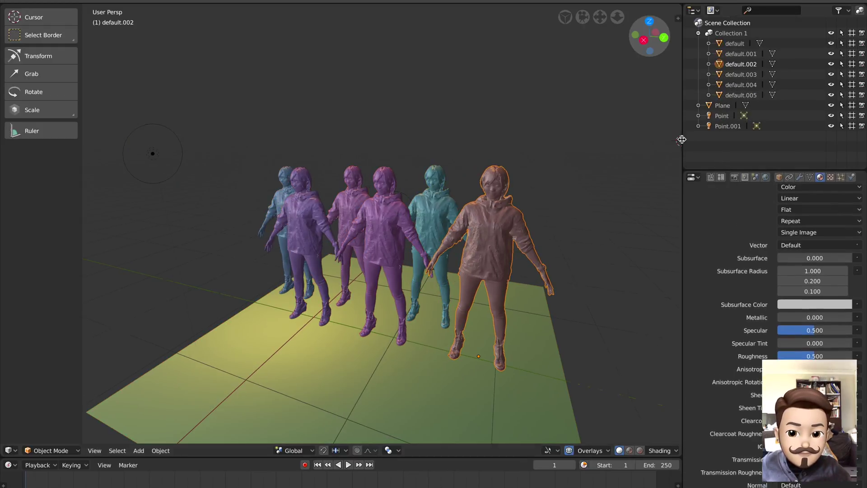
{"action": "mouse_move", "coordinate": [563, 160]}
{"action": "left_mouse_down"}
{"action": "mouse_move", "coordinate": [548, 176]}
{"action": "mouse_move", "coordinate": [564, 174]}
{"action": "left_mouse_up"}
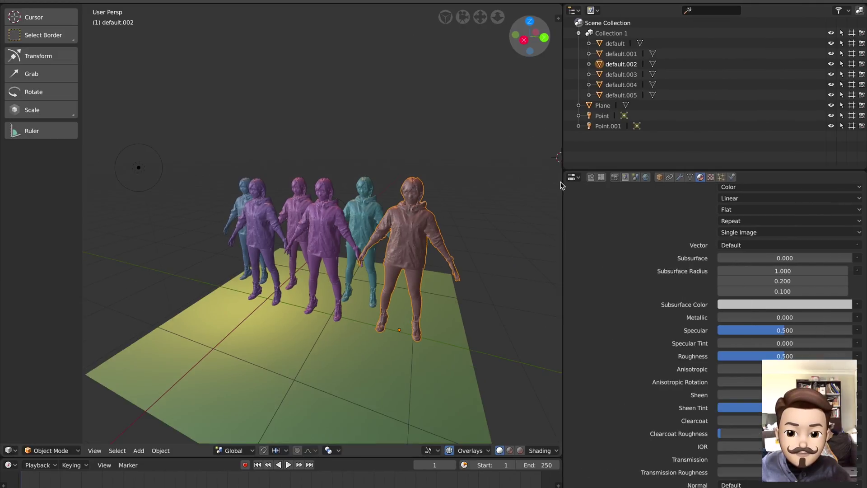
{"action": "left_click_drag", "start_coordinate": [564, 183], "coordinate": [622, 181]}
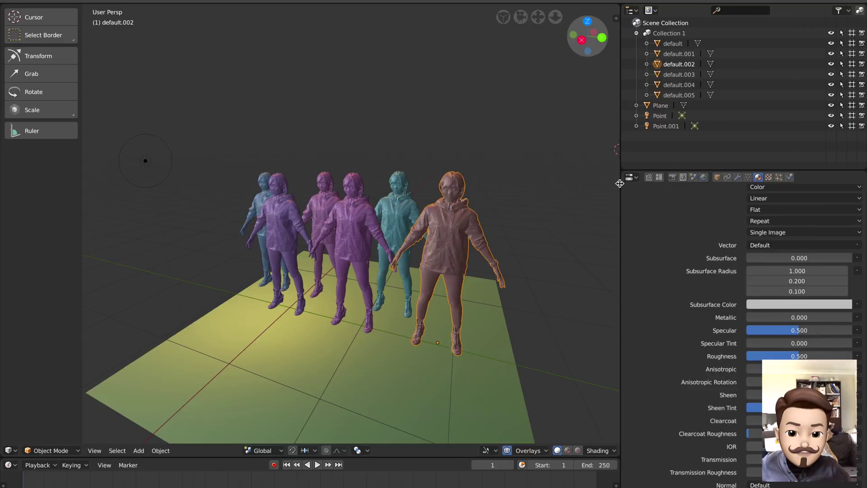
{"action": "middle_click_drag", "start_coordinate": [552, 203], "coordinate": [540, 192]}
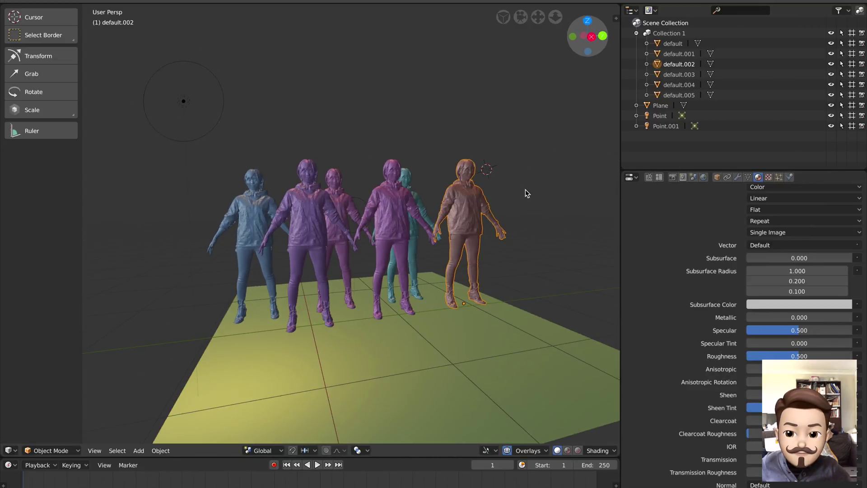
{"action": "scroll", "coordinate": [509, 194], "scroll_direction": "up", "scroll_amount": 3}
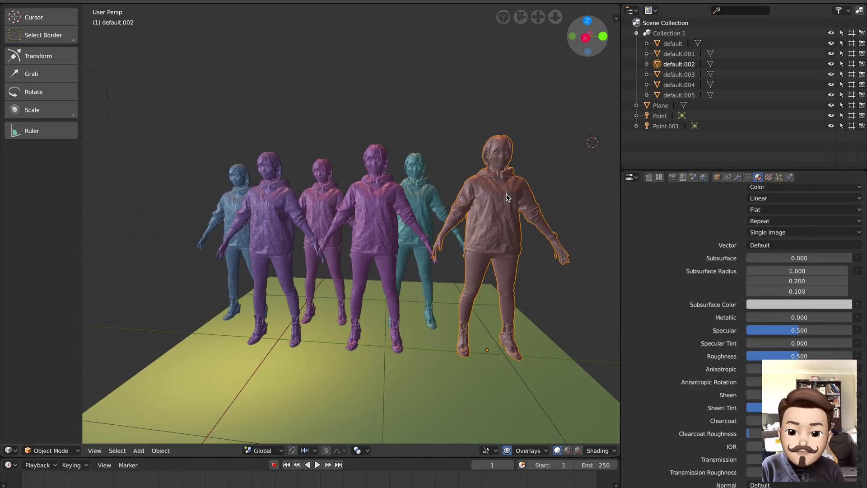